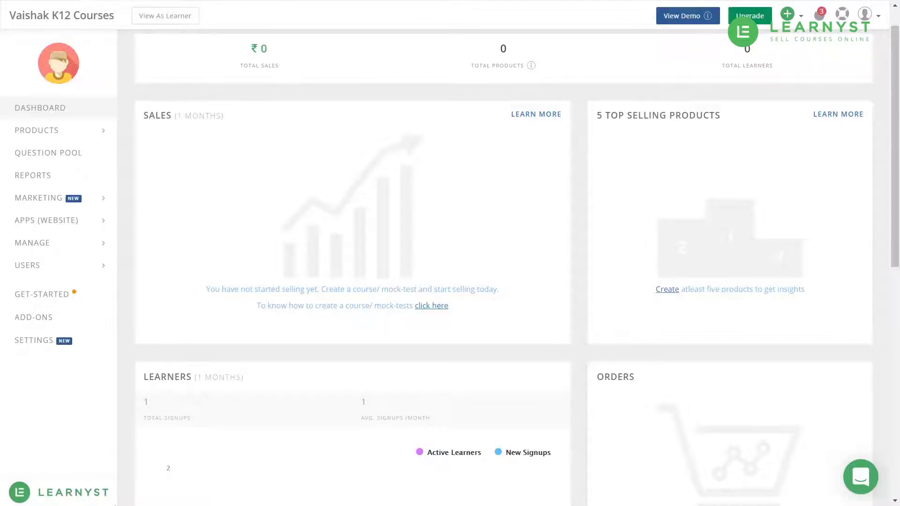
Expand USERS in the sidebar and go to the CUSTOM FIELDS page.
left_click(95, 273)
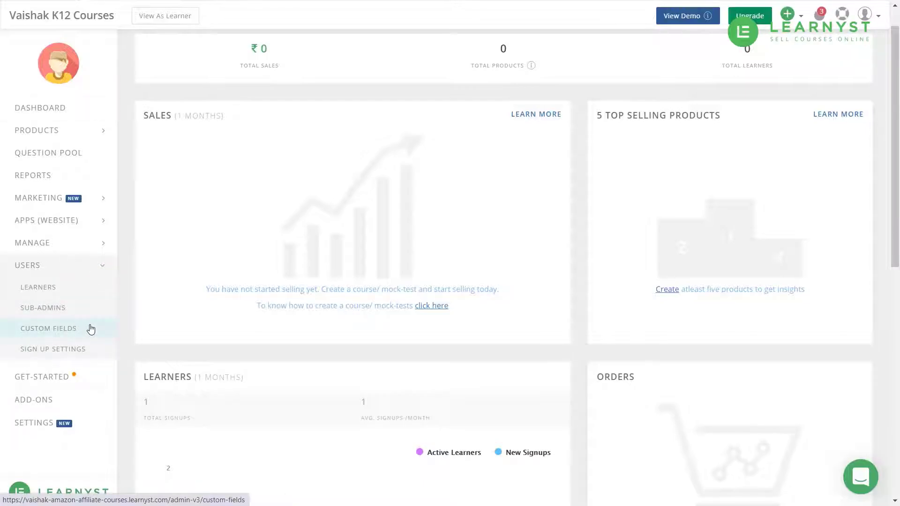
left_click(91, 330)
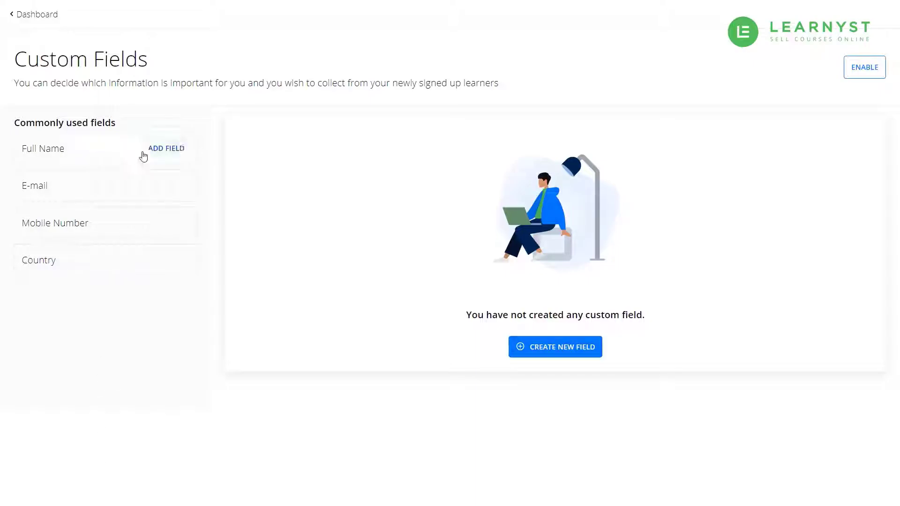
Add a field from the Full Name template and rename it to Student Name.
left_click(135, 151)
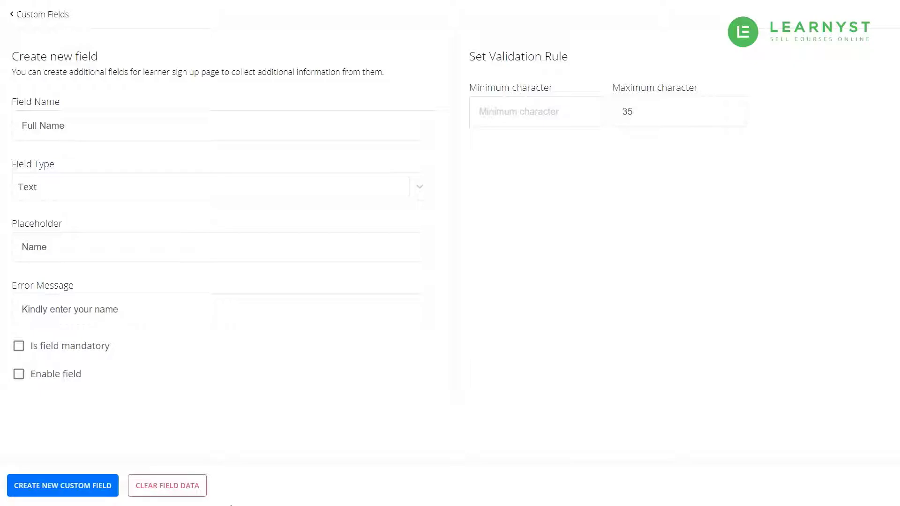
left_click(35, 127)
left_click_drag(36, 127, 22, 128)
type("Student")
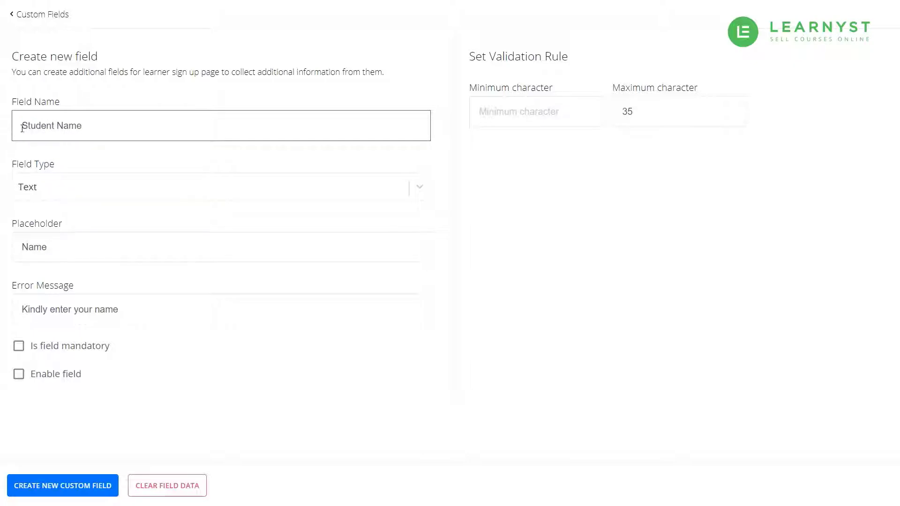
left_click(2, 183)
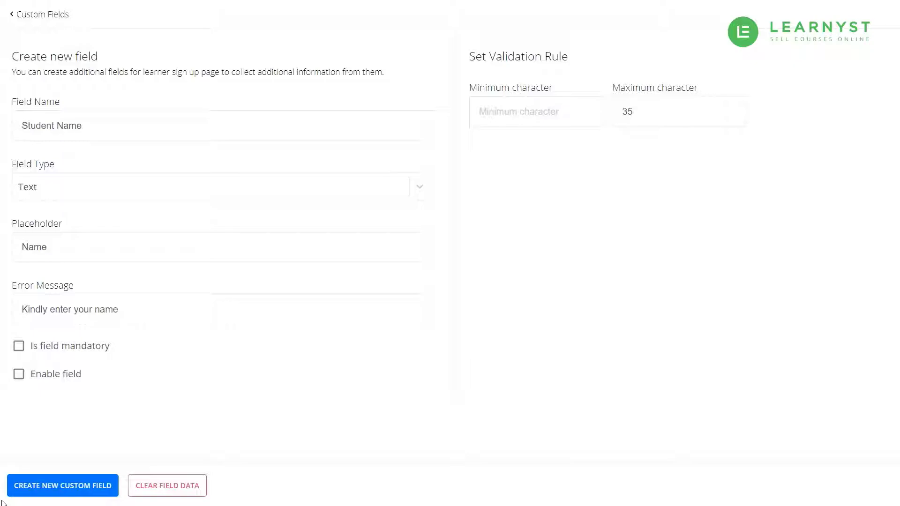
key("Tab")
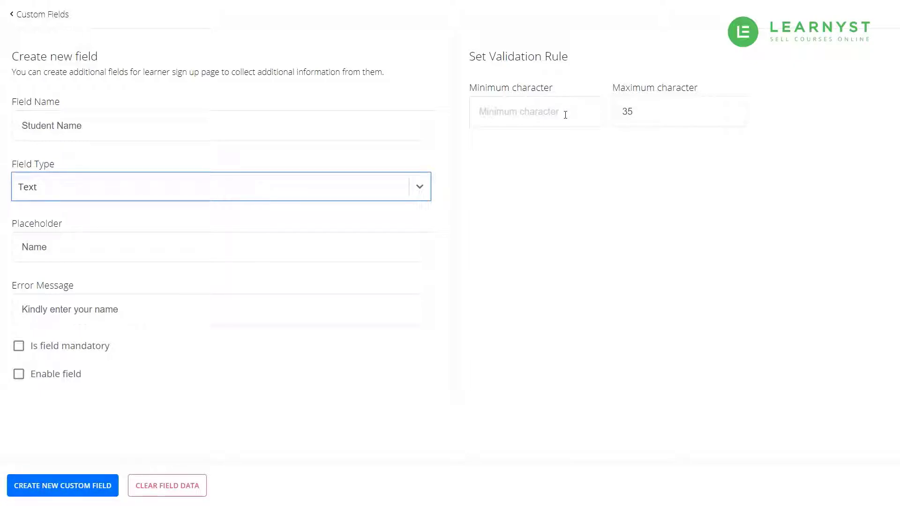
Set the minimum character length to 3 and the maximum to 50.
left_click(566, 115)
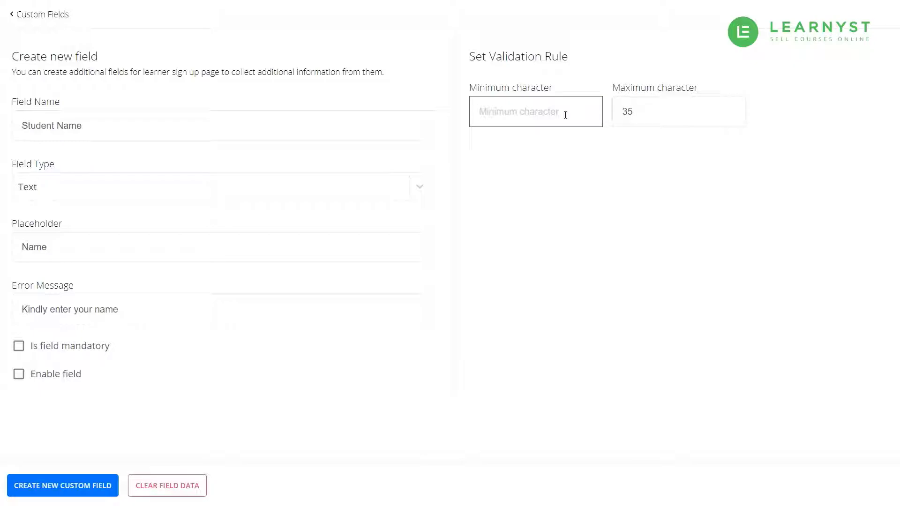
type("3")
double_click(628, 115)
type("50")
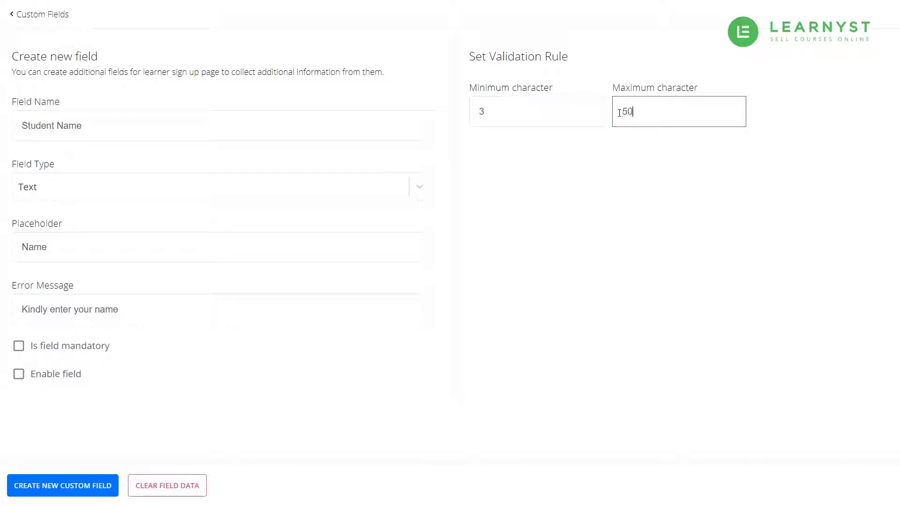
left_click(617, 182)
Change the placeholder to 'Please Enter Your Full'.
left_click(23, 247)
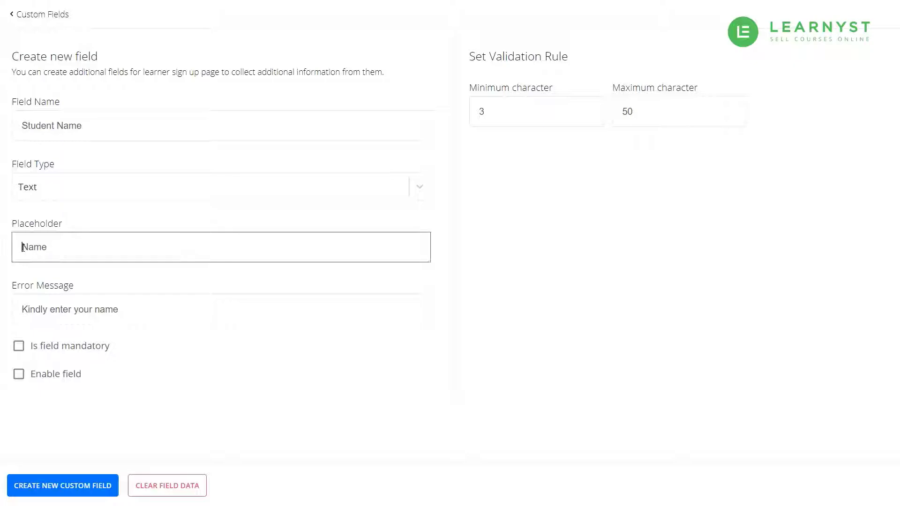
type("Please Enter Your Full")
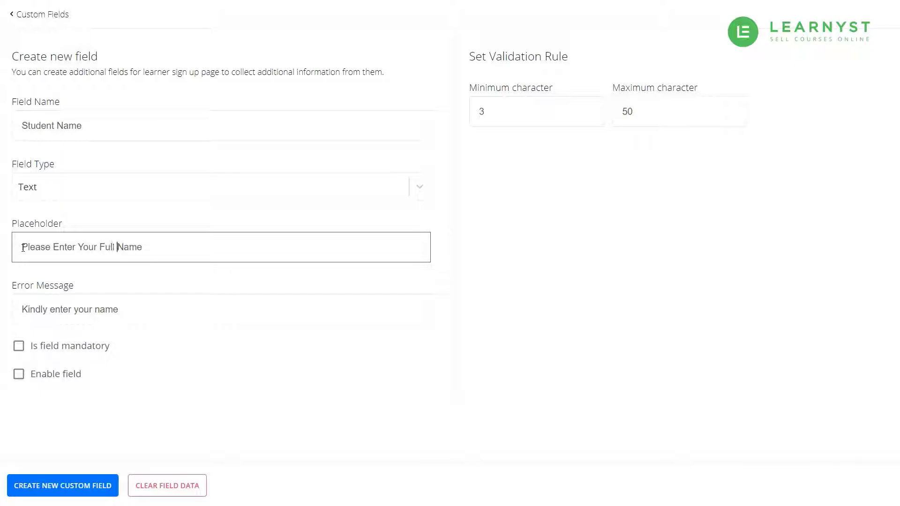
left_click(187, 358)
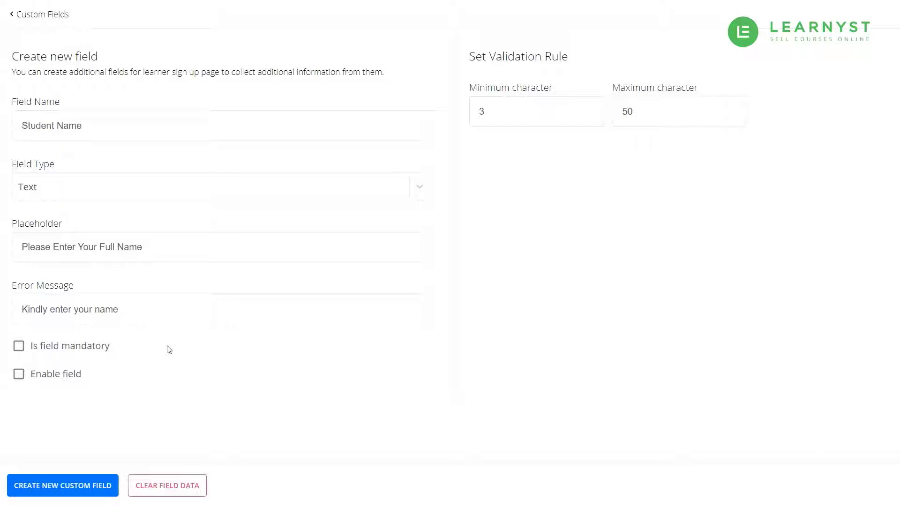
Set the error message 'Your name needs to be between 3 and 15 char in length', make it mandatory, and create it.
left_click(138, 311)
key("ctrl+a")
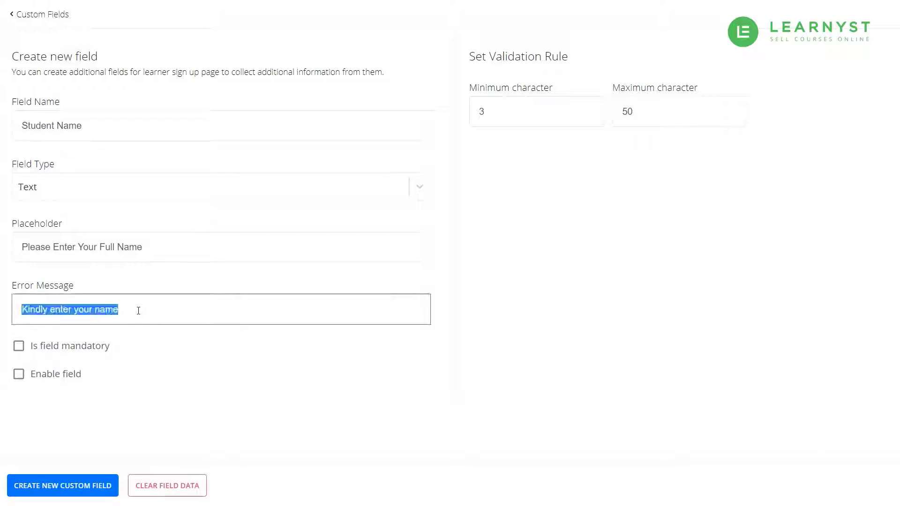
type("Your name need")
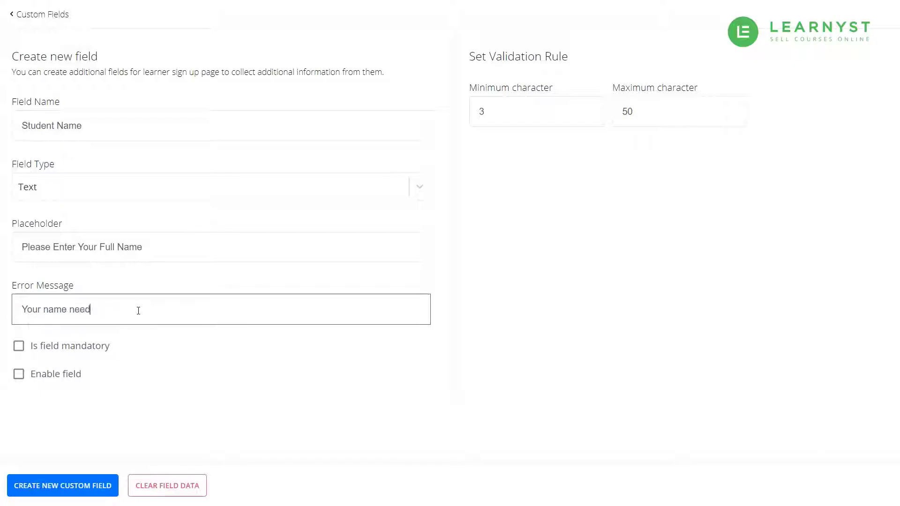
type("s to be between 3 and 15 char in length")
left_click(242, 426)
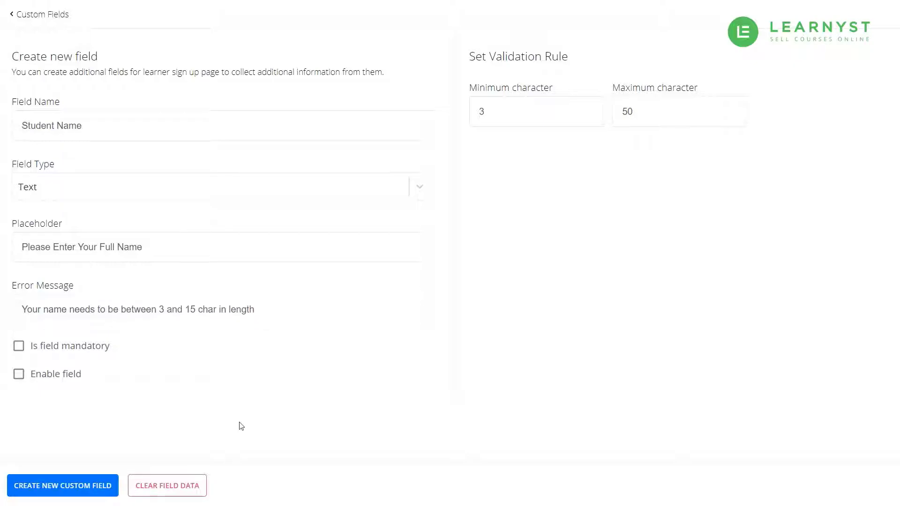
left_click(24, 347)
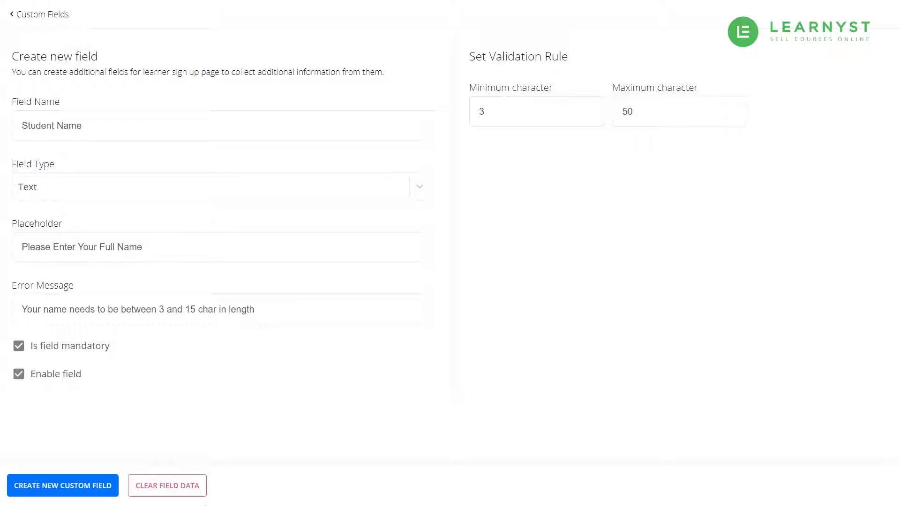
left_click(36, 490)
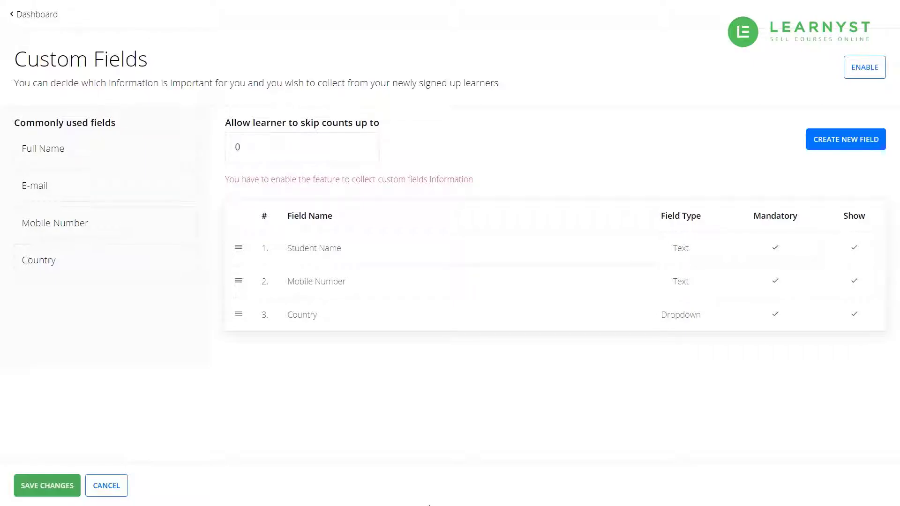
Start a new custom field named Your Goals of type Dropdown.
left_click(831, 147)
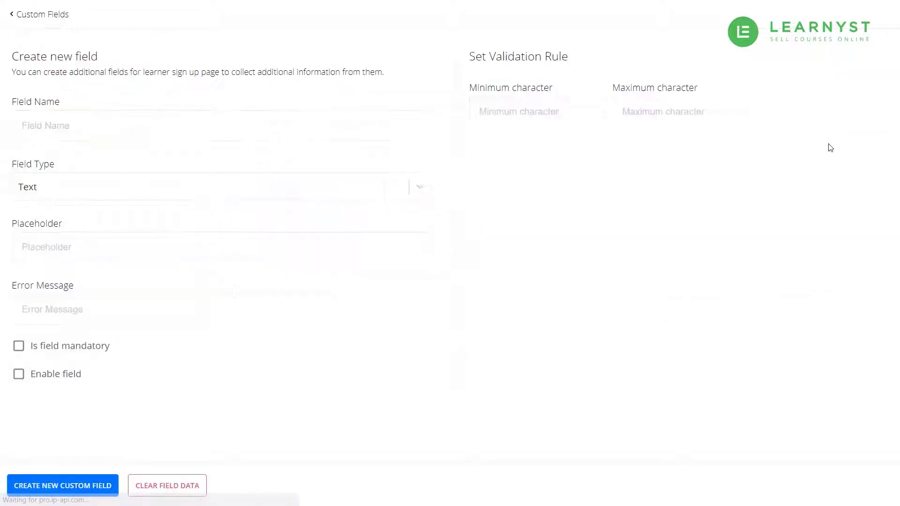
left_click(262, 127)
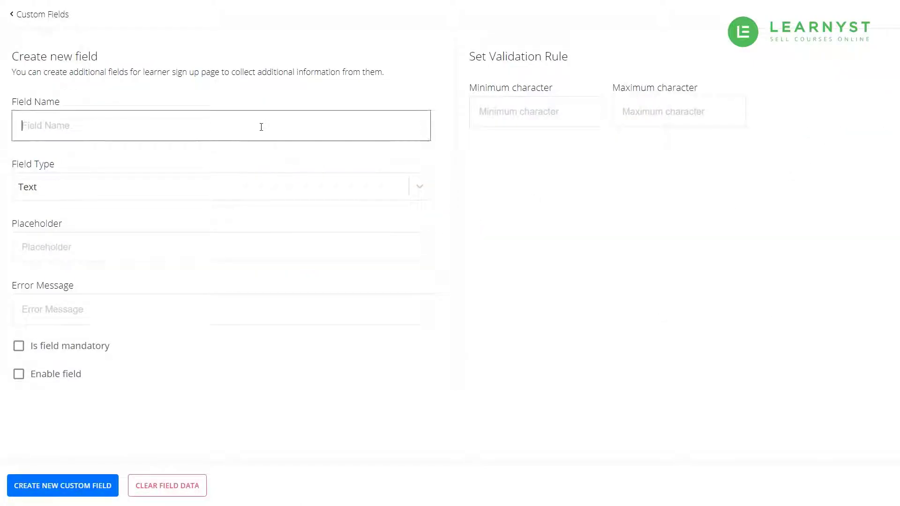
type("Your Goal")
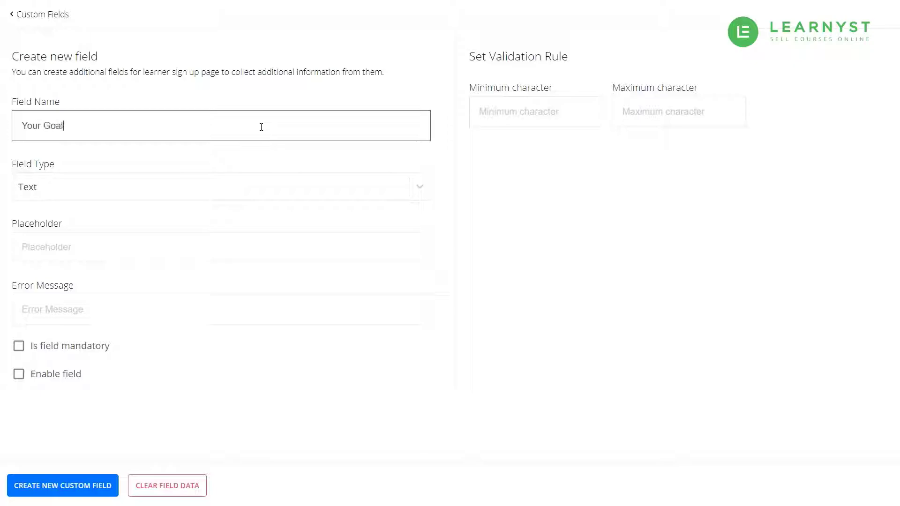
type("s")
left_click(459, 194)
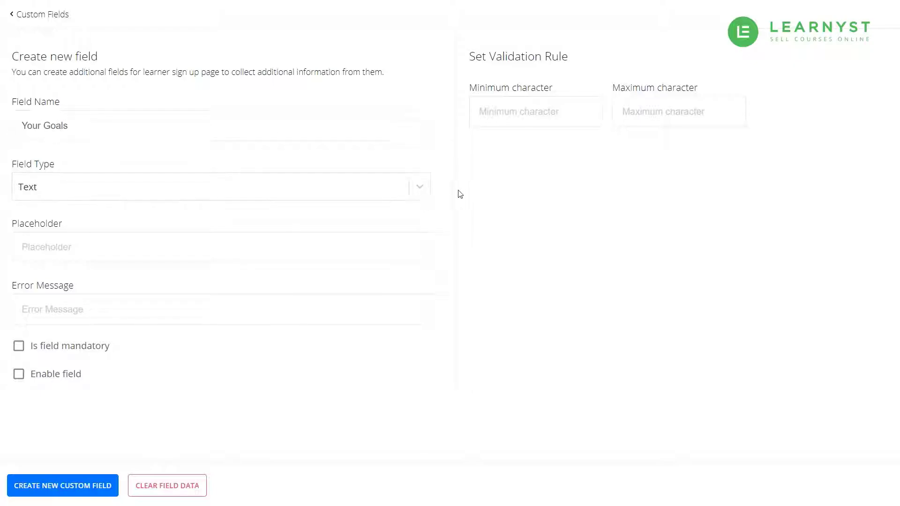
left_click(420, 187)
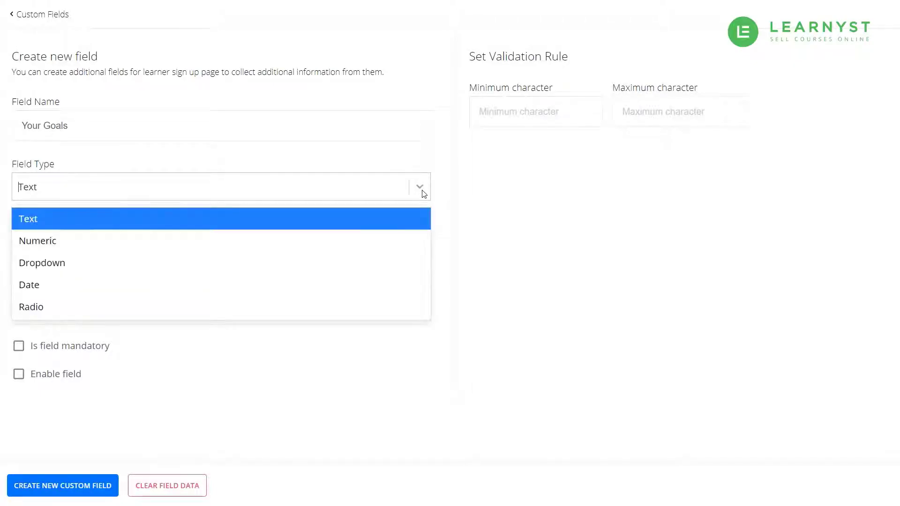
left_click(376, 260)
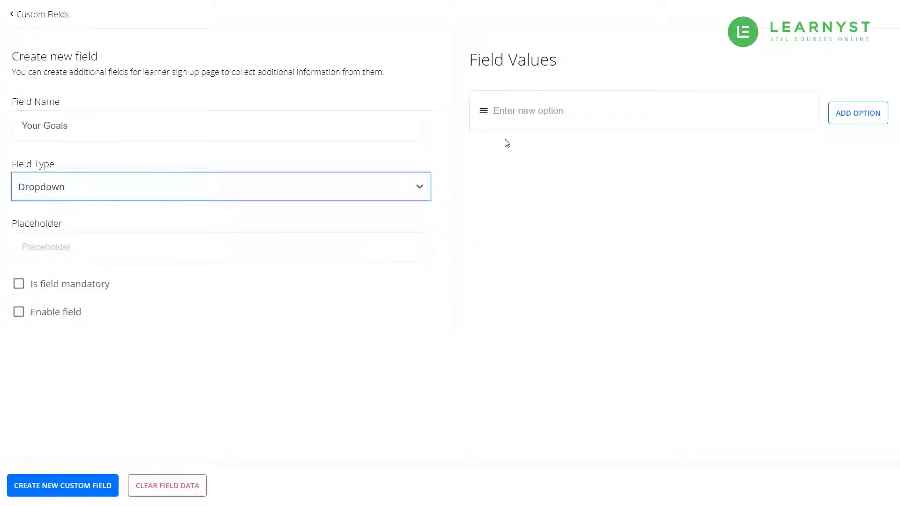
Add options 'Get 90% in maths board exam', 'Pass with a score above 70' and 'Pass with a score above 35'.
left_click(595, 115)
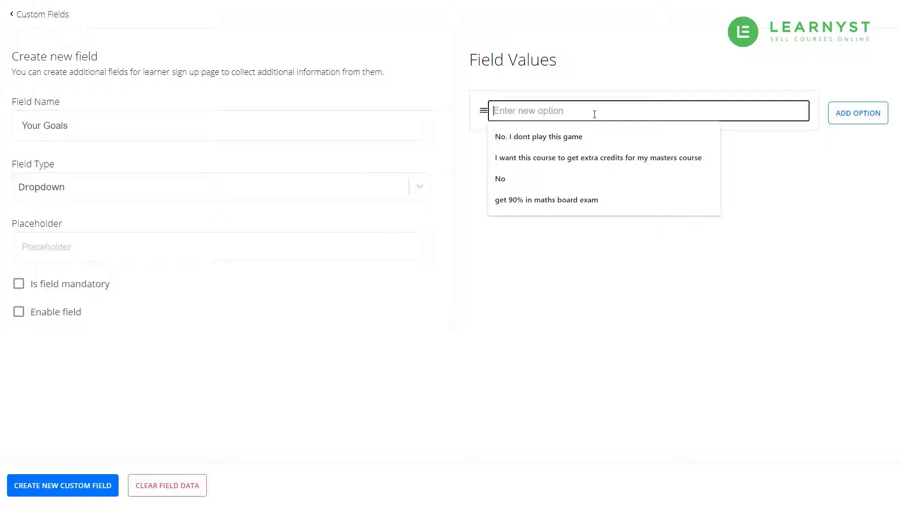
left_click(568, 199)
left_click_drag(497, 111, 492, 112)
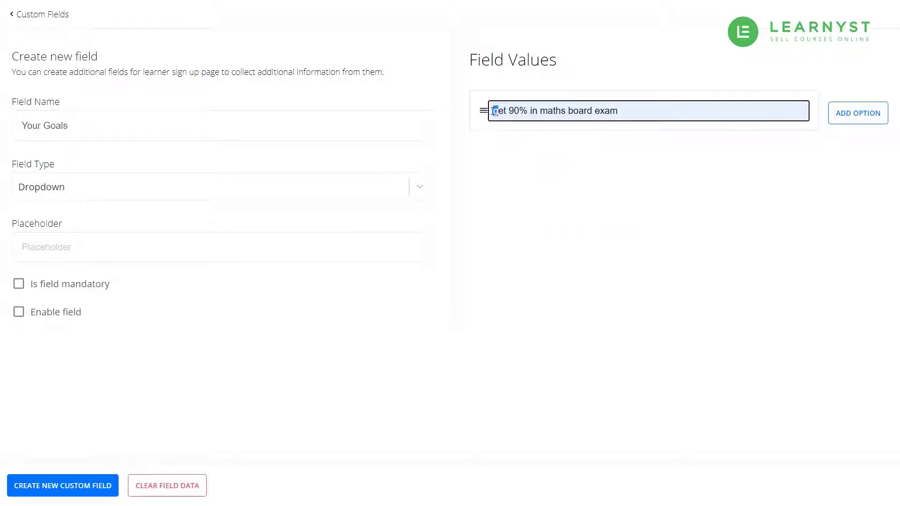
type("G")
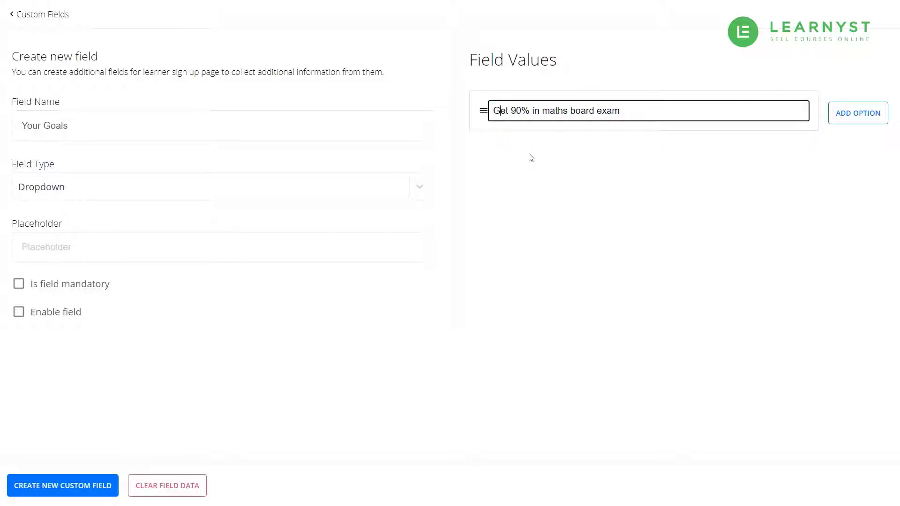
left_click(843, 121)
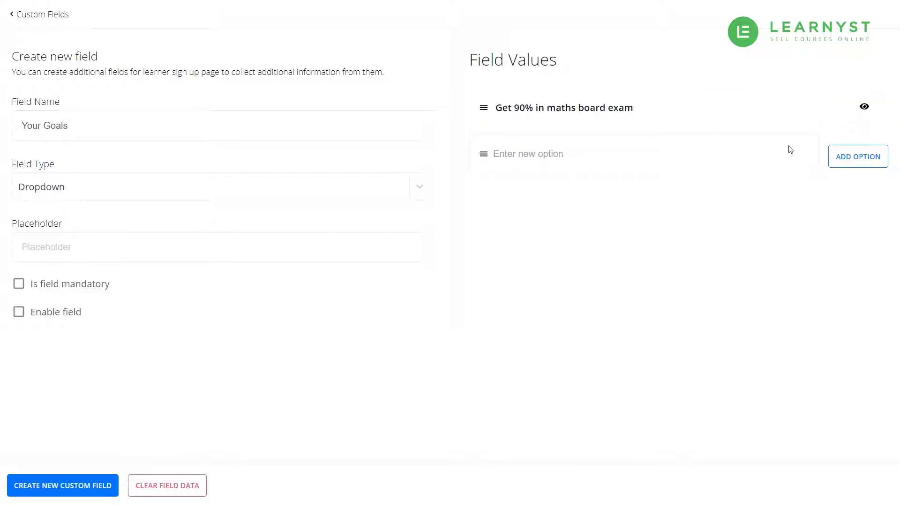
left_click(556, 150)
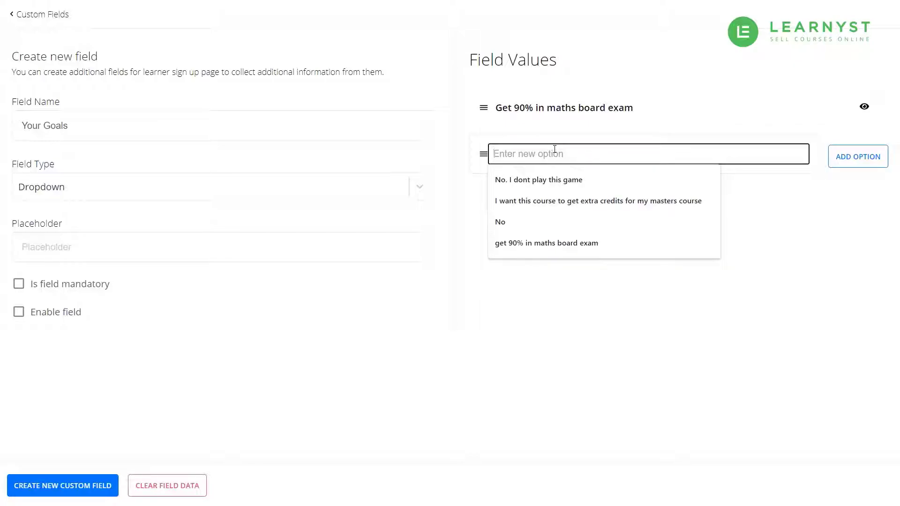
type("Pass with a sc")
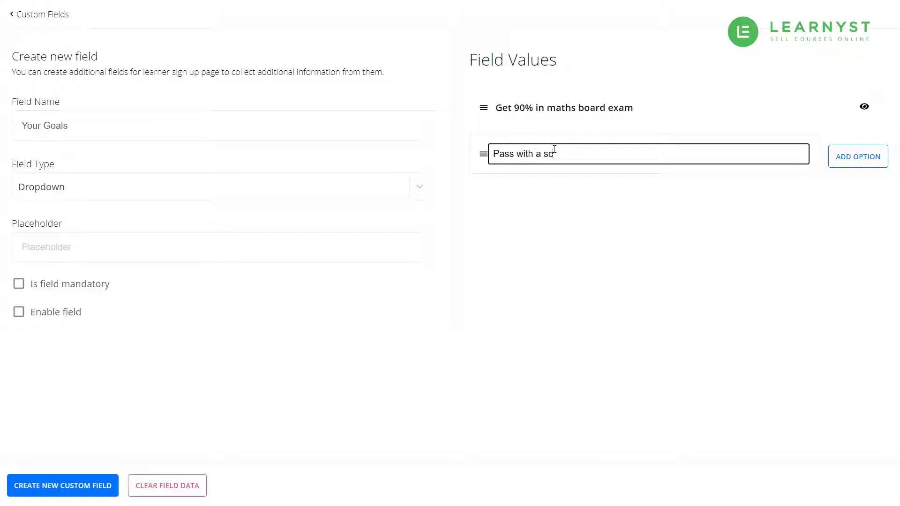
type("ore above 70")
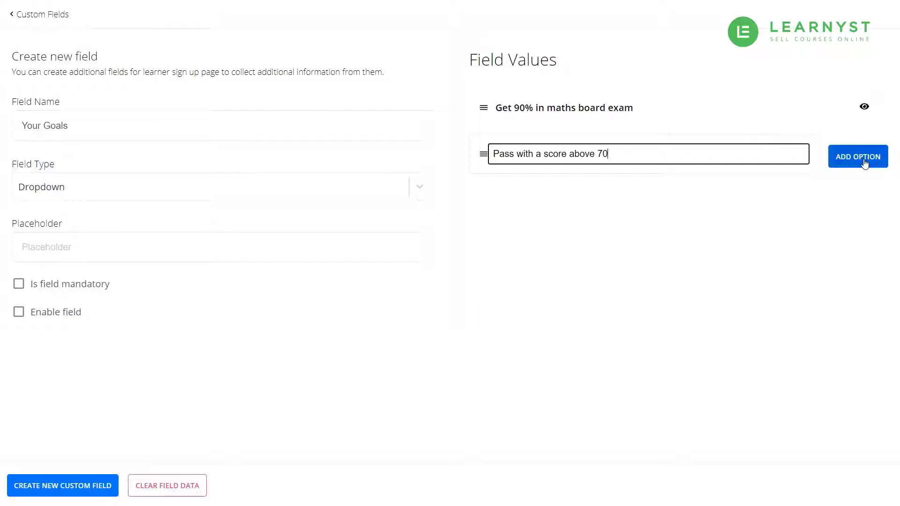
left_click(864, 163)
left_click(588, 196)
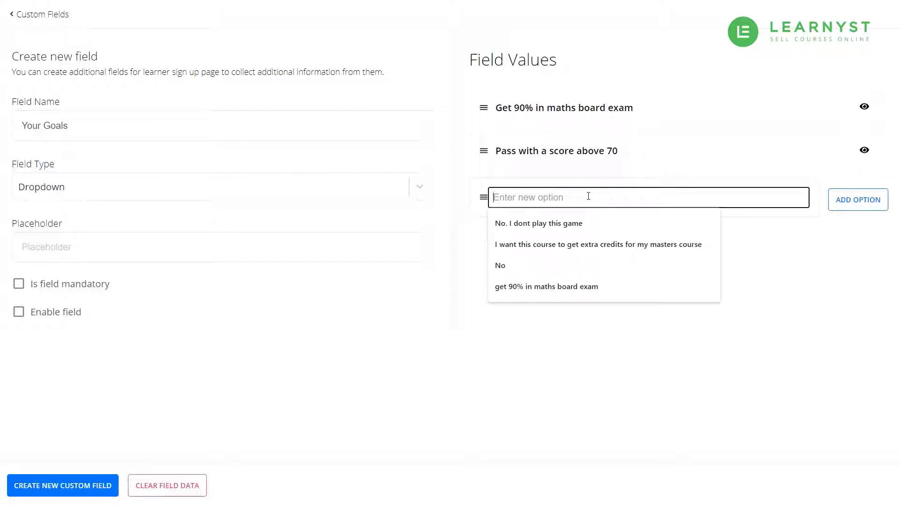
type("Pass w")
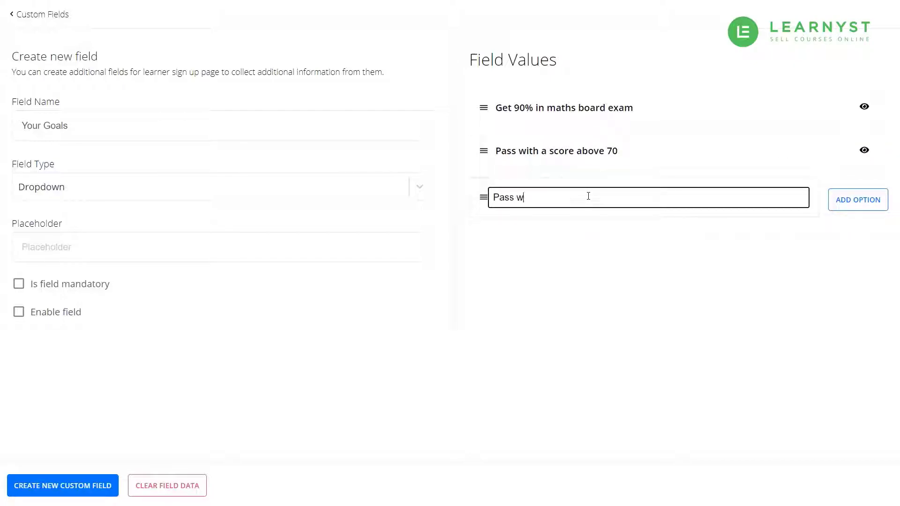
type("ith a score above 35")
key("Return")
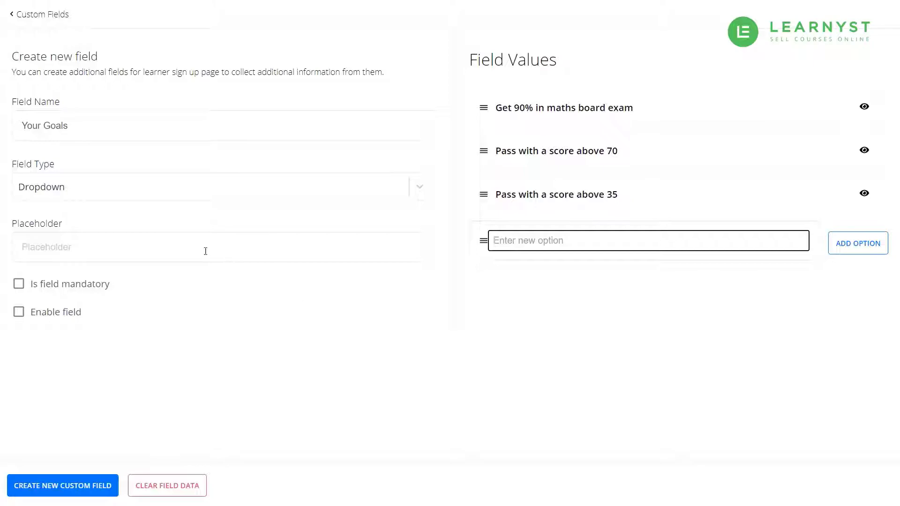
Set placeholder 'What is the goal that you want to achieve' and make the field mandatory.
left_click(205, 251)
type("What ")
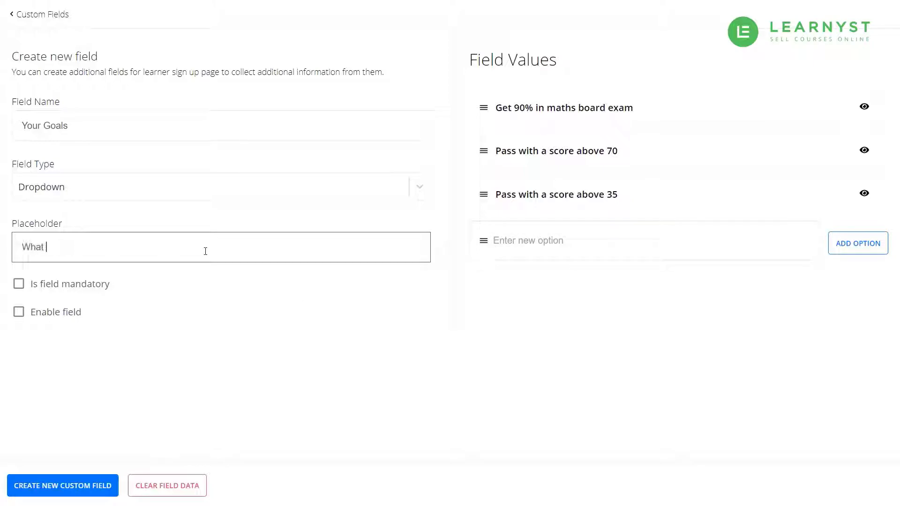
type("is the goal that you want to achieve")
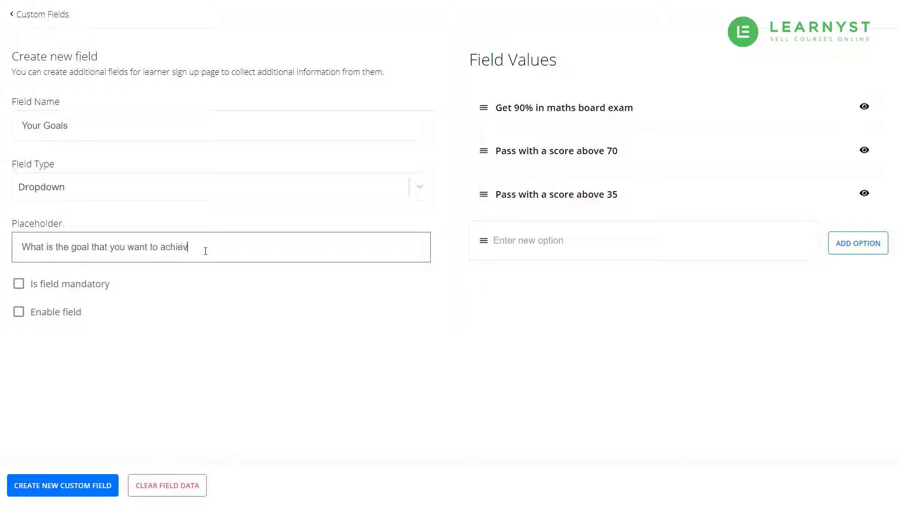
left_click(19, 283)
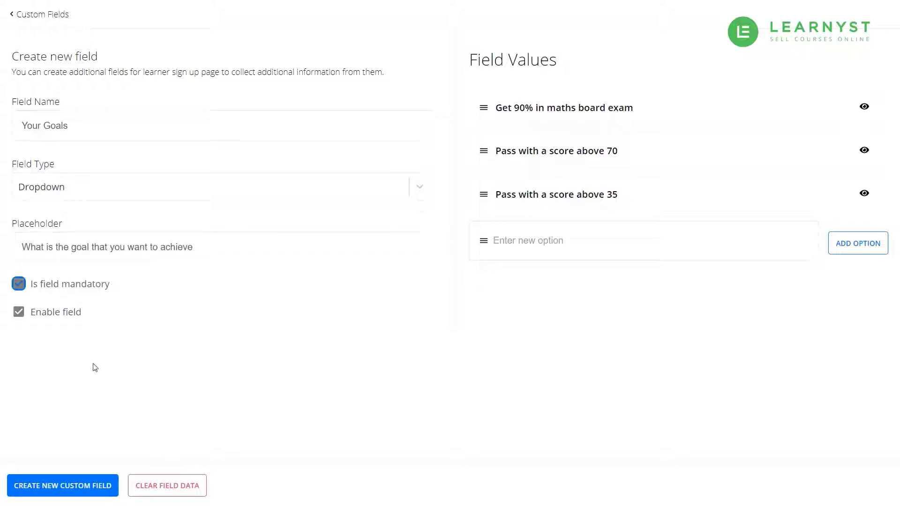
left_click(208, 363)
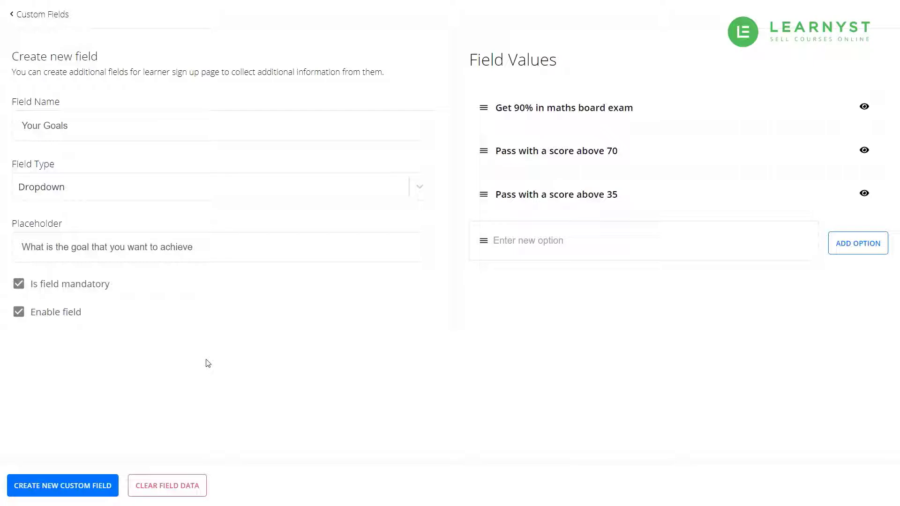
Create the Your Goals dropdown with CREATE NEW CUSTOM FIELD.
left_click(81, 489)
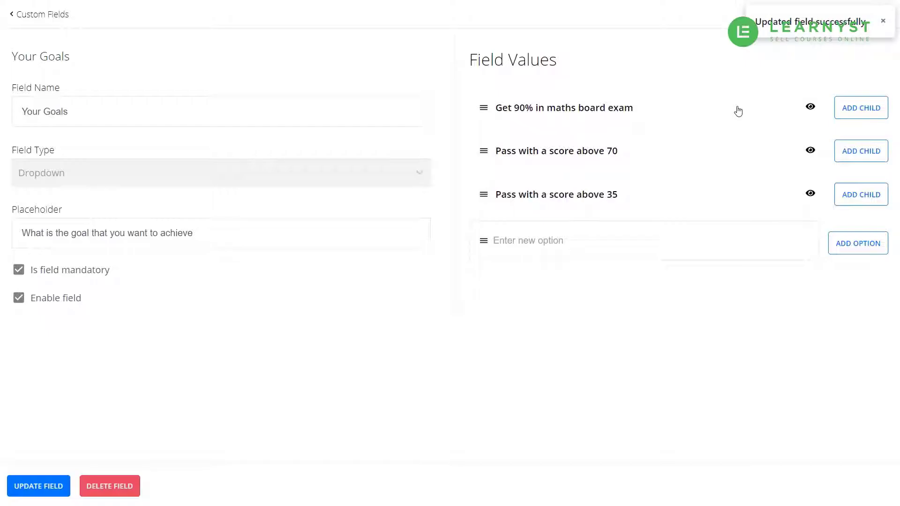
Add a Numeric child field Marks Scored under the first goal option.
left_click(853, 109)
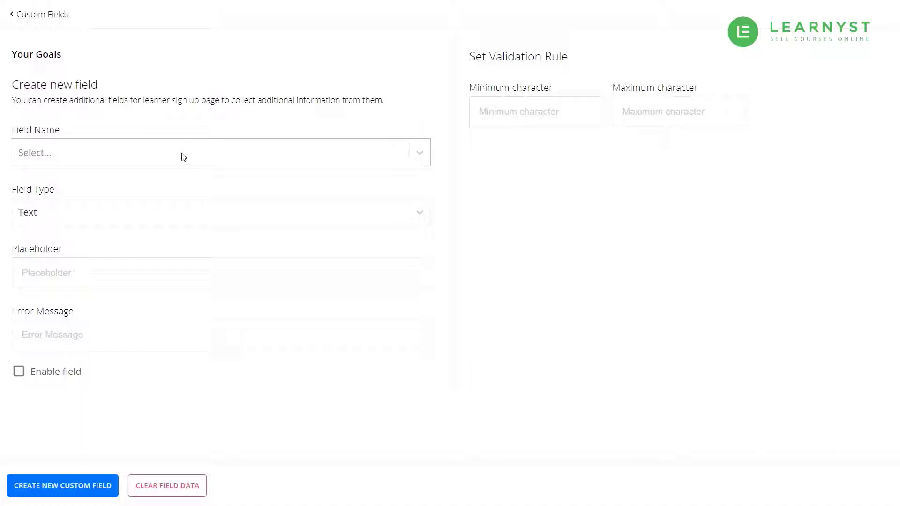
left_click(183, 157)
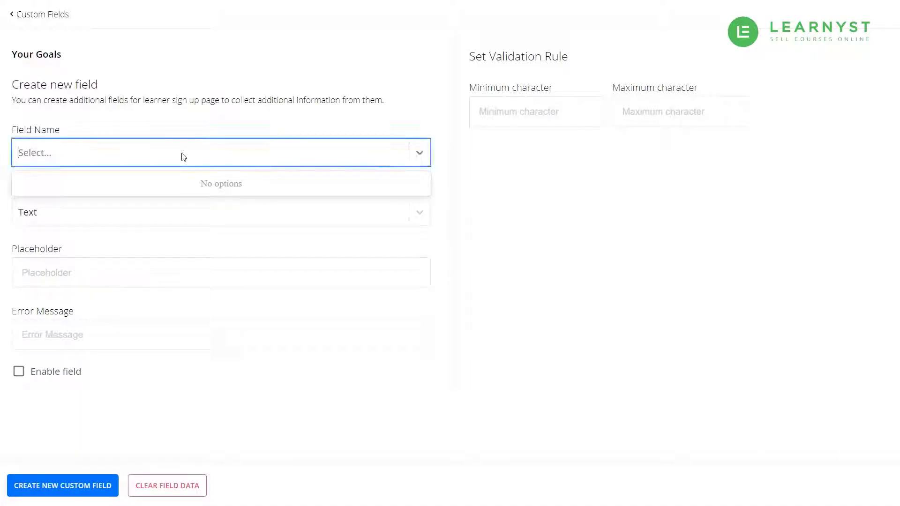
type("Marks Scored")
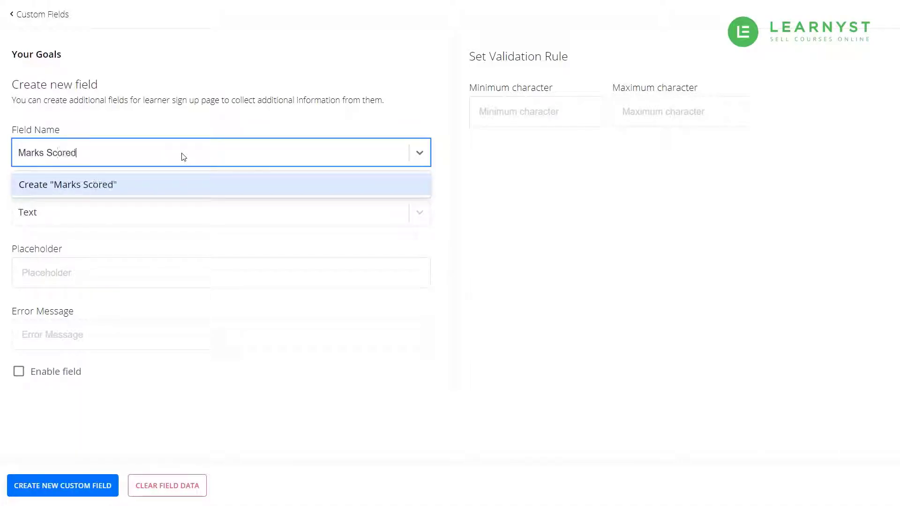
key("Return")
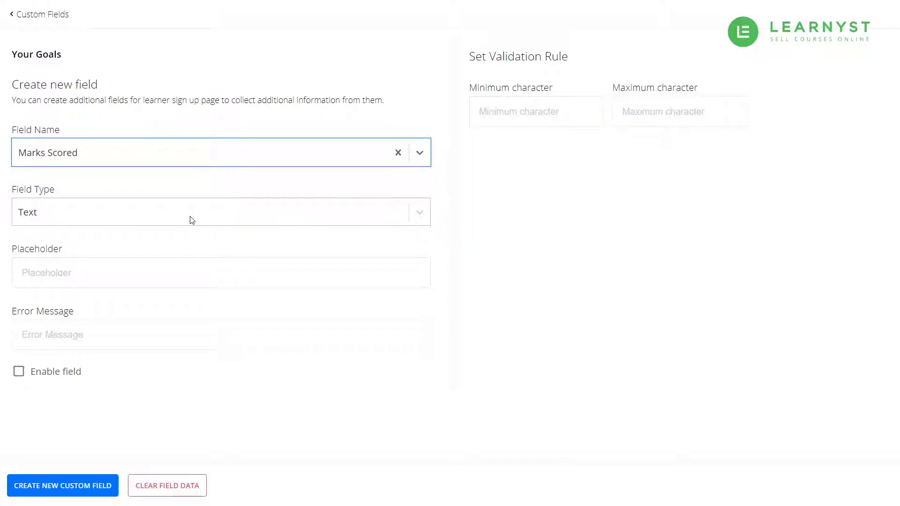
left_click(186, 225)
left_click(185, 264)
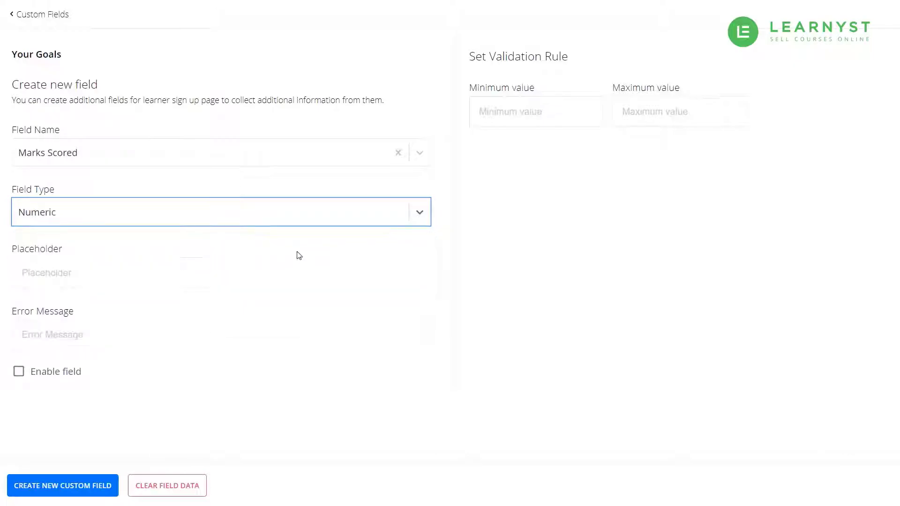
Set Marks Scored's minimum value to 0 and maximum to 100.
left_click(516, 113)
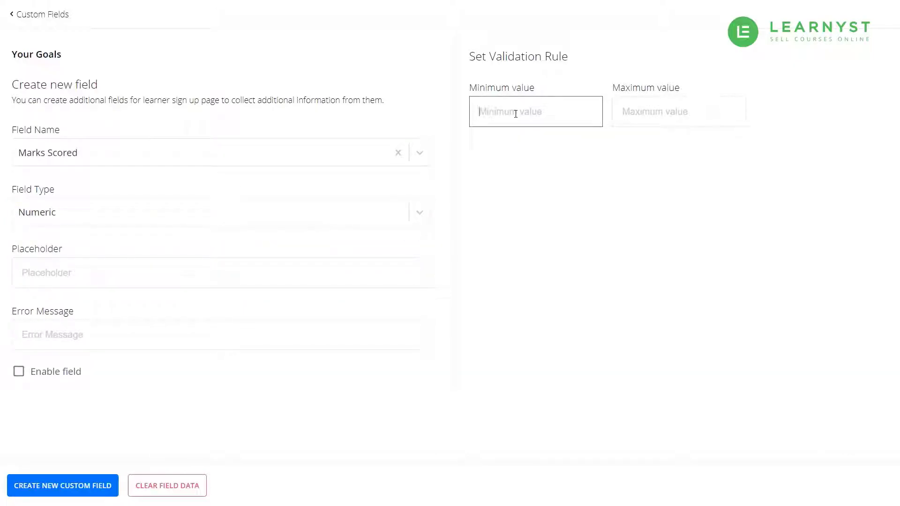
type("0")
left_click(643, 113)
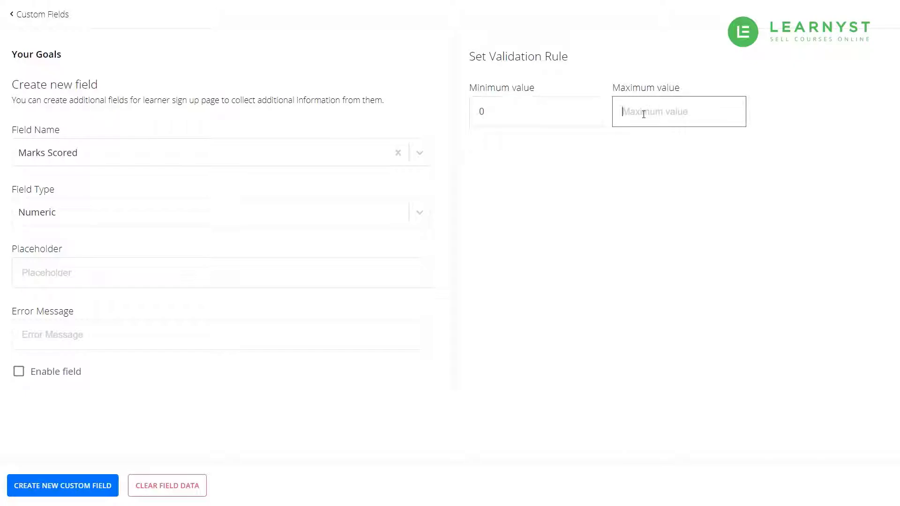
type("100")
left_click(620, 189)
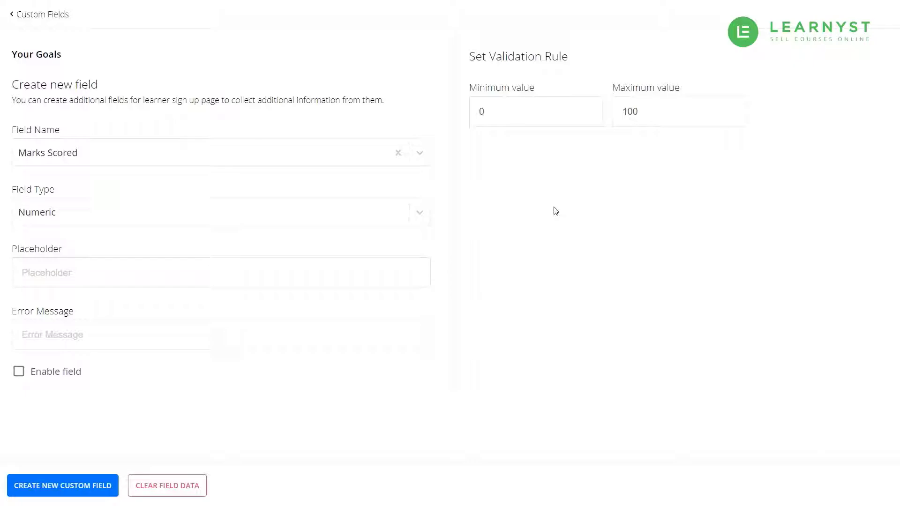
Add placeholder 'What was your final exam score in math?', error 'Marks should be between the value 0 to 100', enable, and create.
left_click(244, 271)
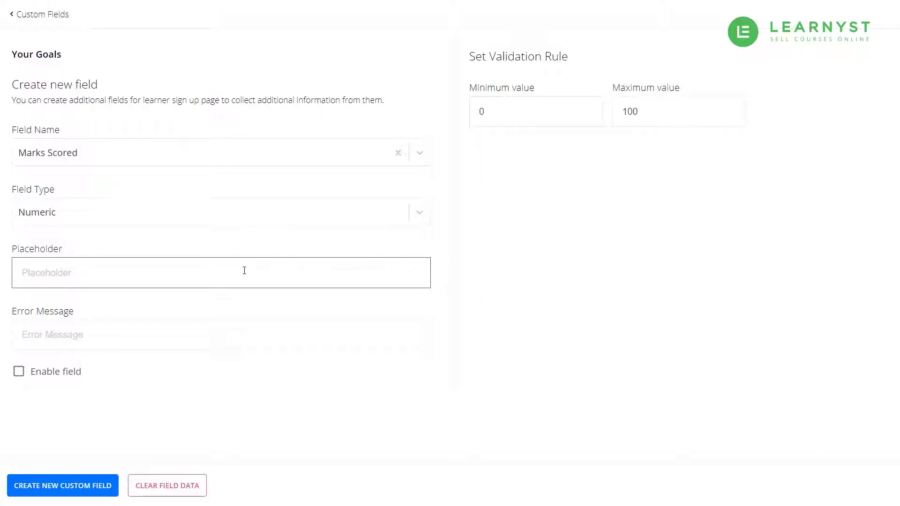
type("What was your final exam sc")
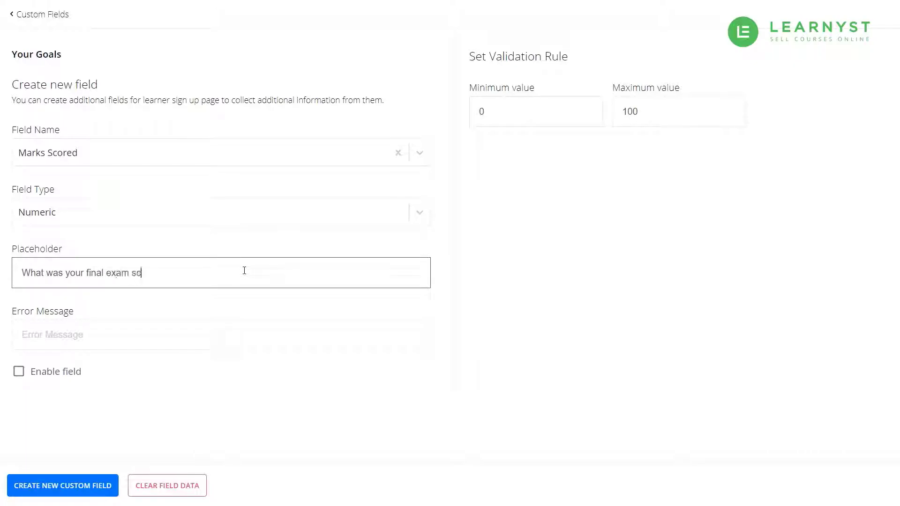
type("ore in math?")
left_click(541, 321)
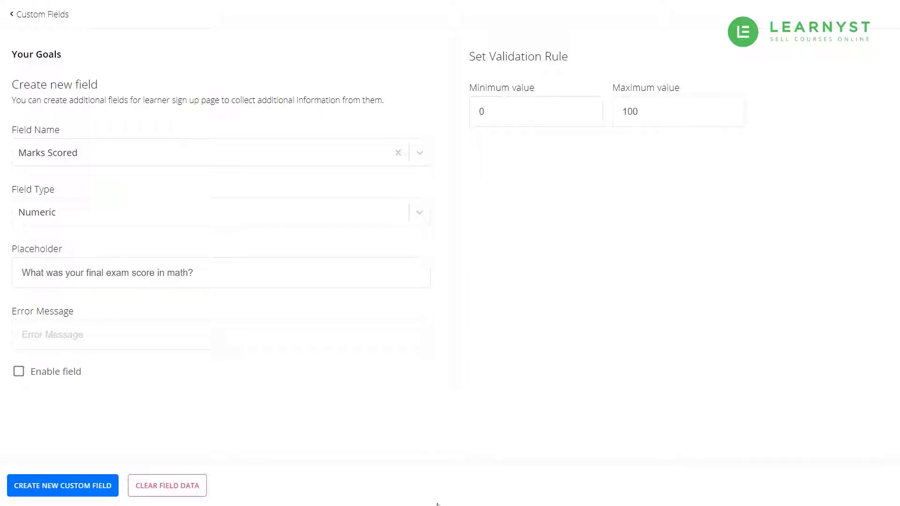
left_click(297, 341)
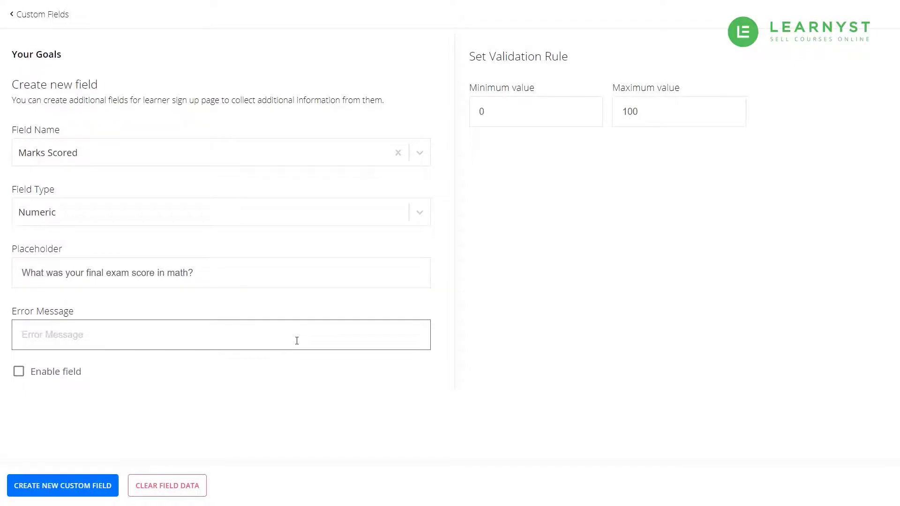
type("Marks should be ")
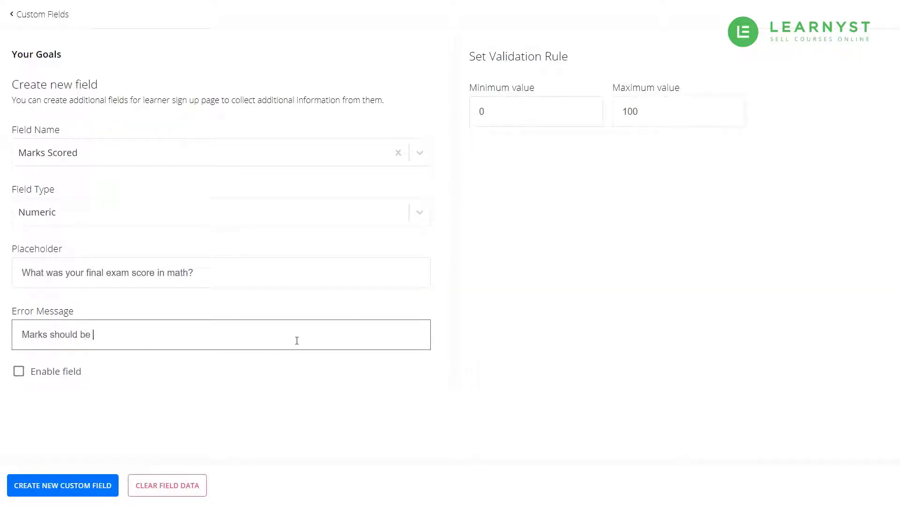
type("between the value ")
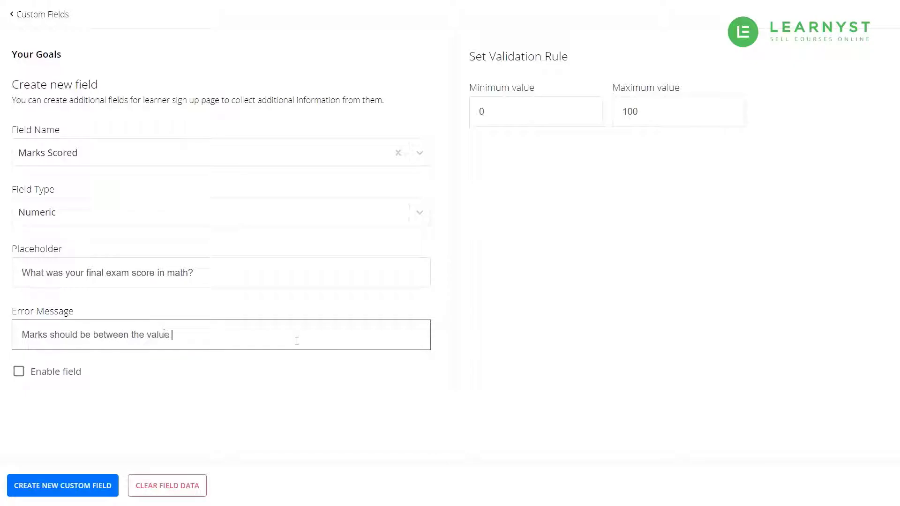
type("0 to 100")
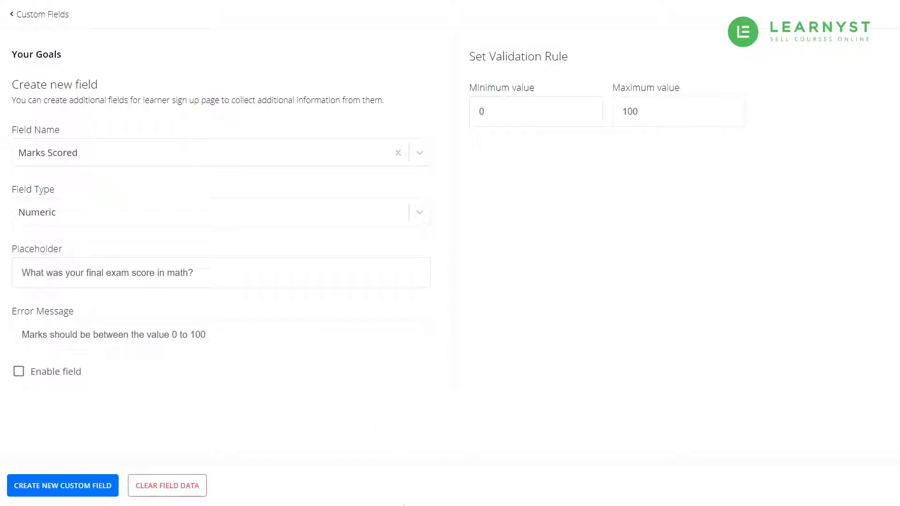
left_click(65, 378)
left_click(31, 488)
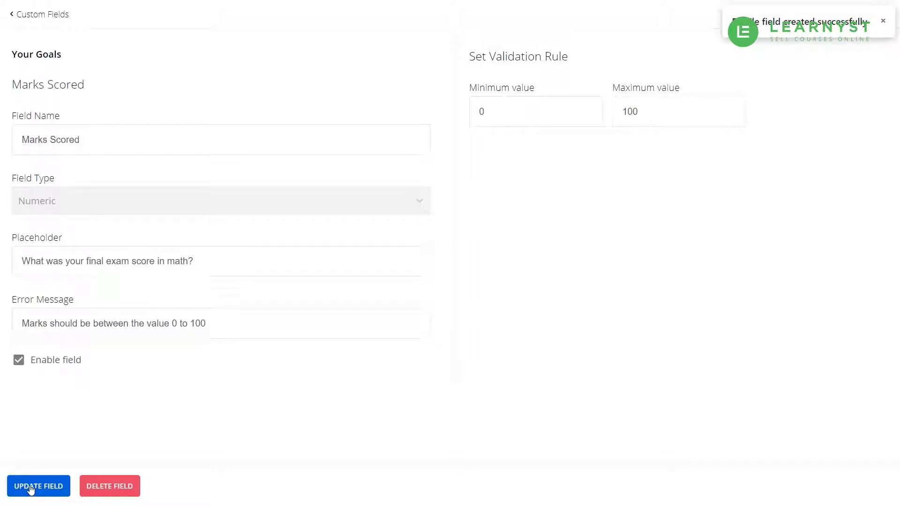
Back on the fields list, start a Radio field named 'Do you like math?'.
left_click(14, 19)
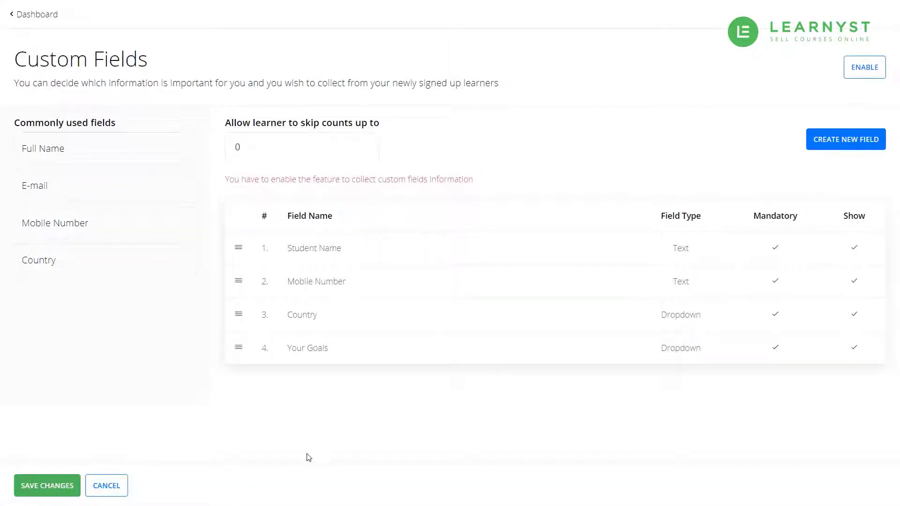
left_click(827, 148)
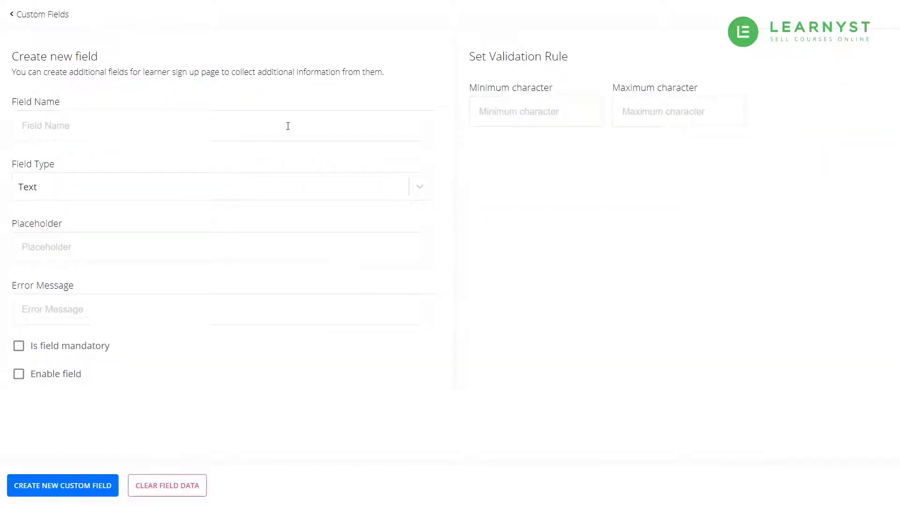
left_click(288, 126)
type("Do yo")
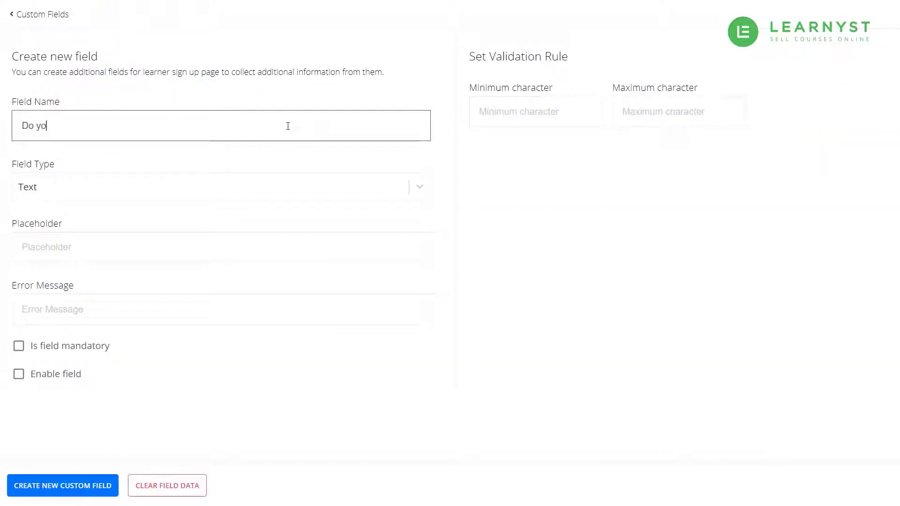
type("u like math?")
left_click(423, 457)
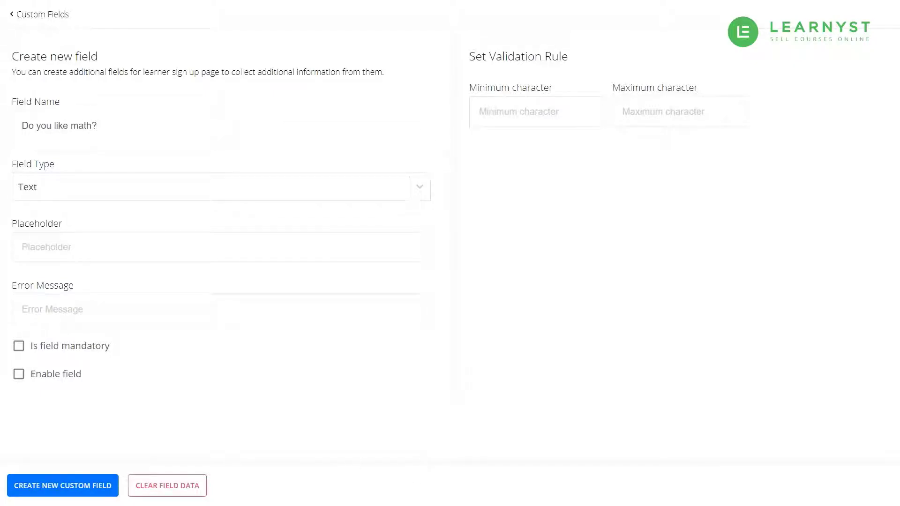
left_click(424, 187)
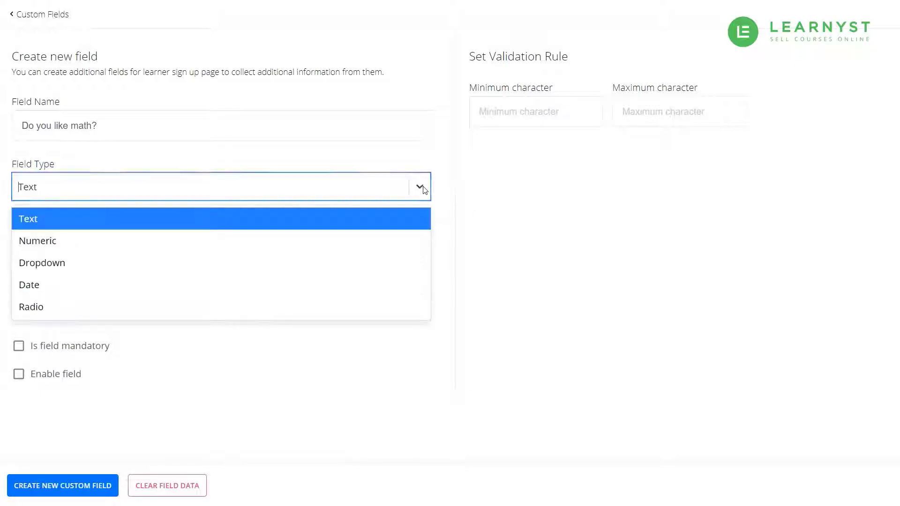
left_click(368, 307)
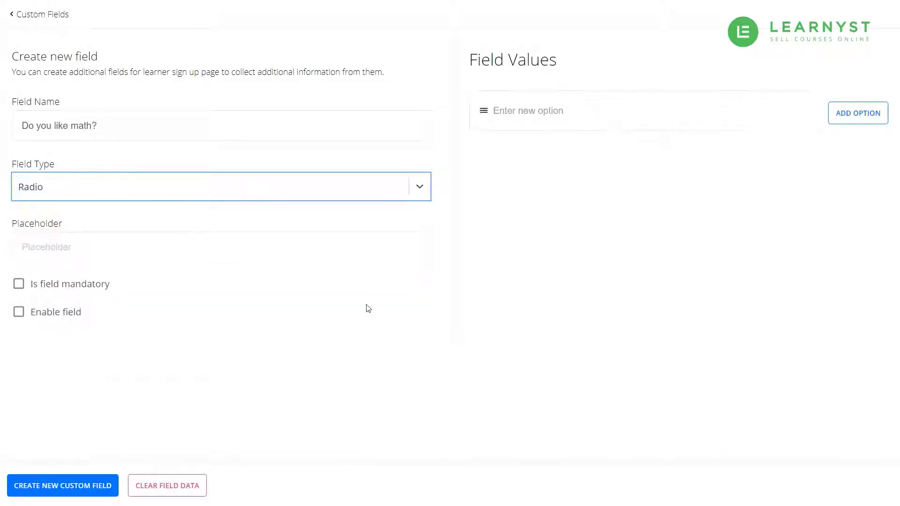
Add Yes and No as the answer options.
left_click(549, 104)
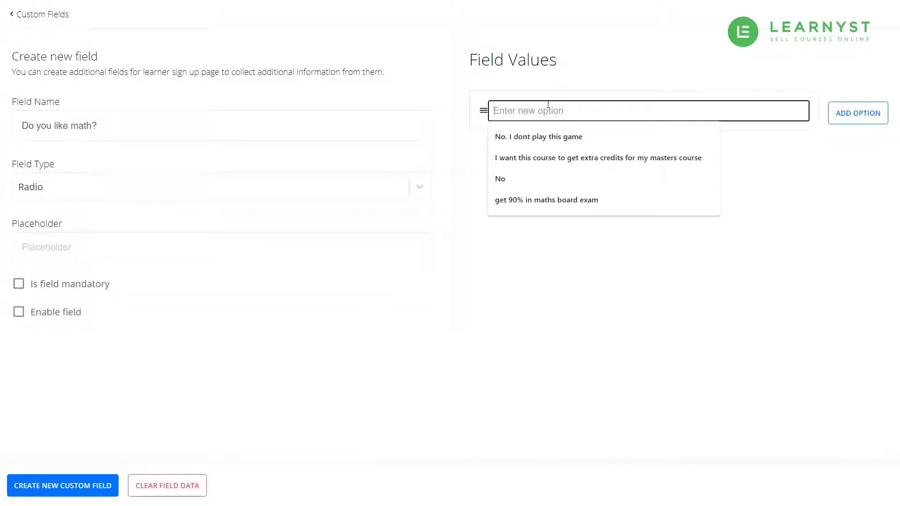
type("Yes")
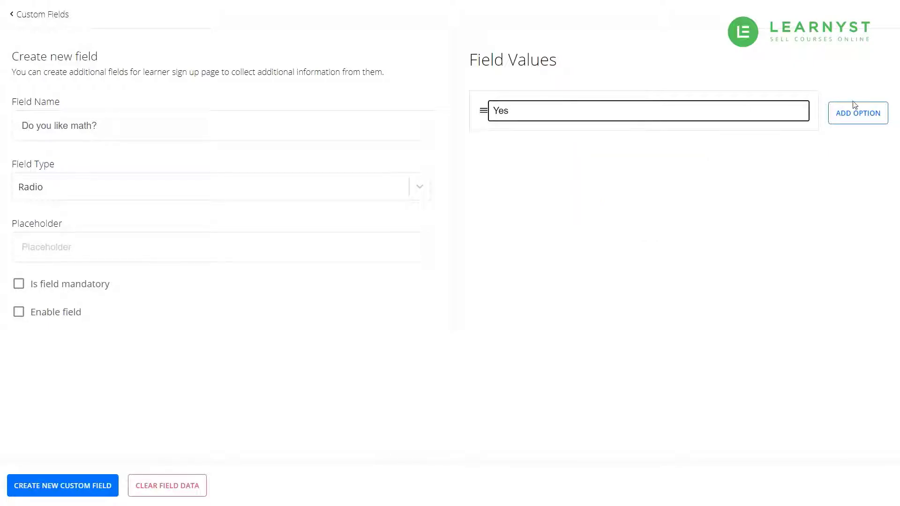
left_click(858, 116)
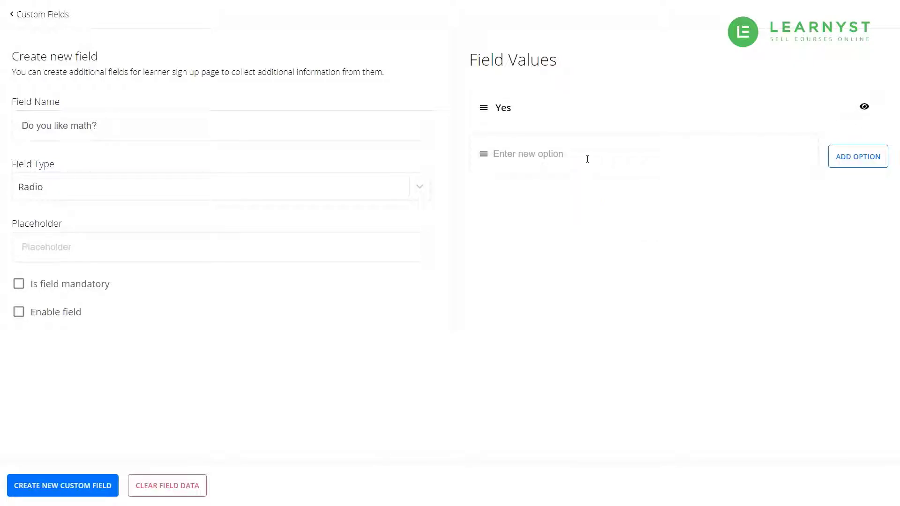
left_click(584, 158)
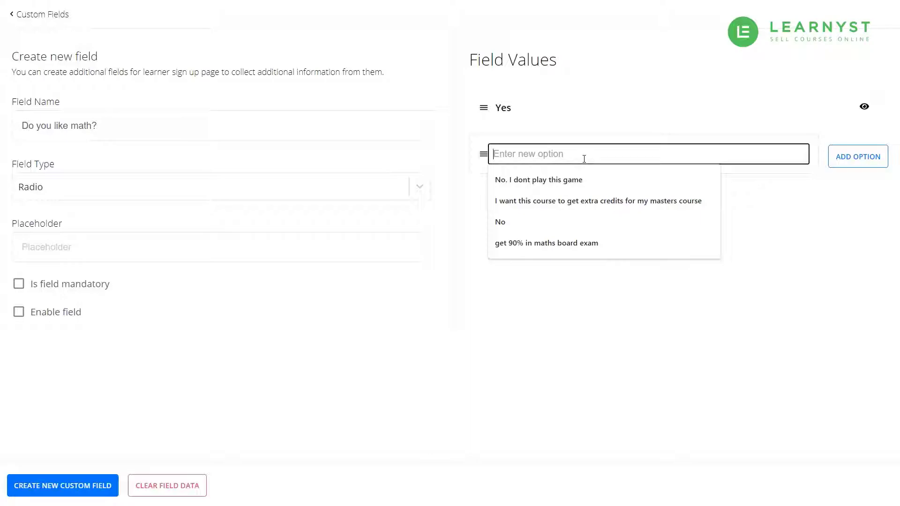
type("No")
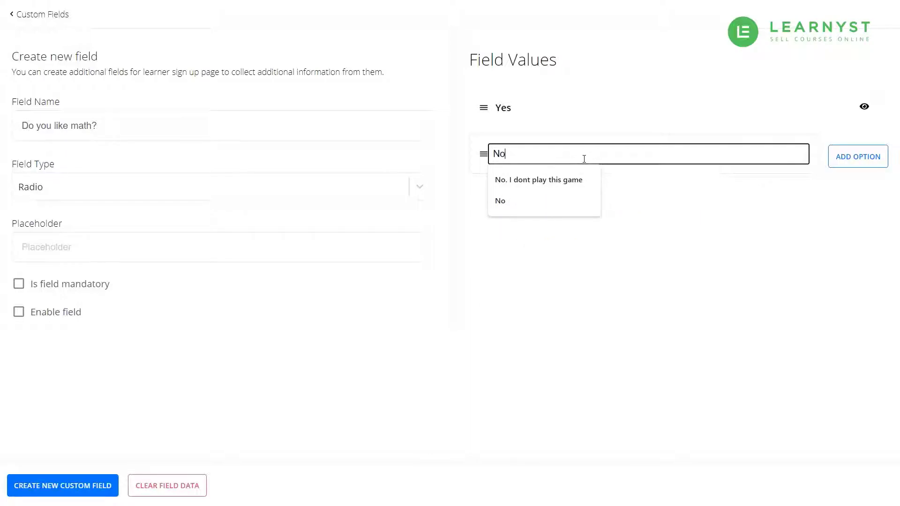
left_click(847, 158)
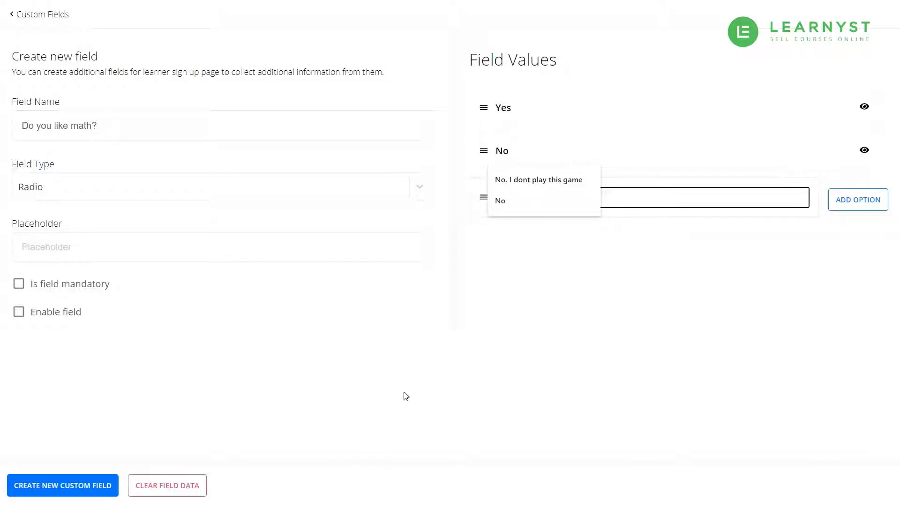
left_click(427, 385)
Set placeholder 'Tell us if you like maths', make it mandatory, and save the field.
left_click(234, 251)
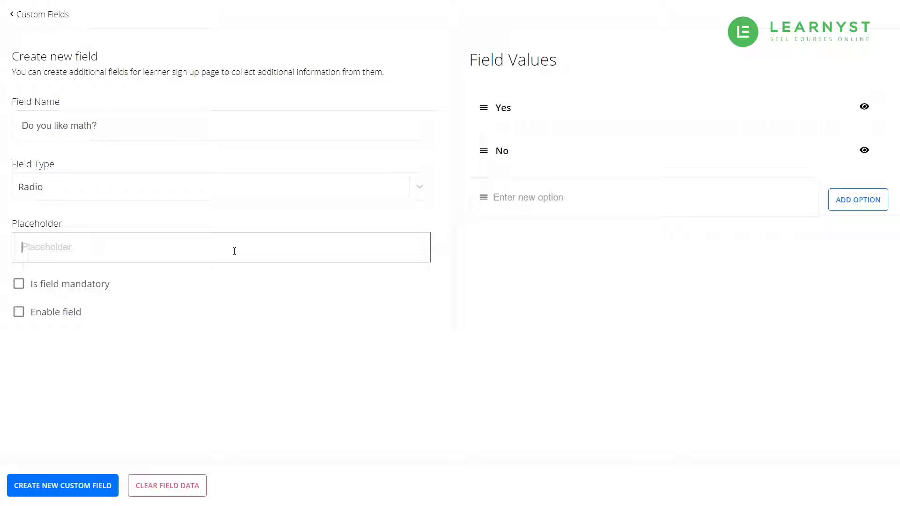
type("Tell us if you like maths")
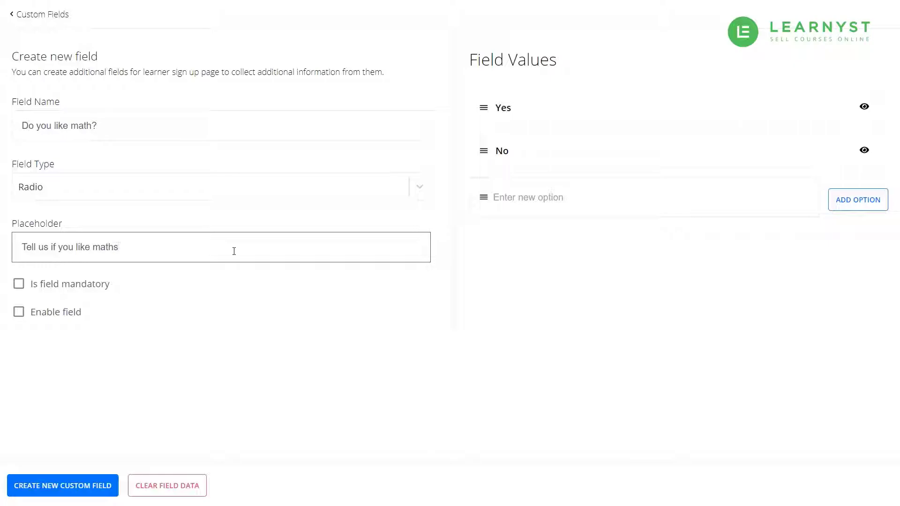
left_click(250, 384)
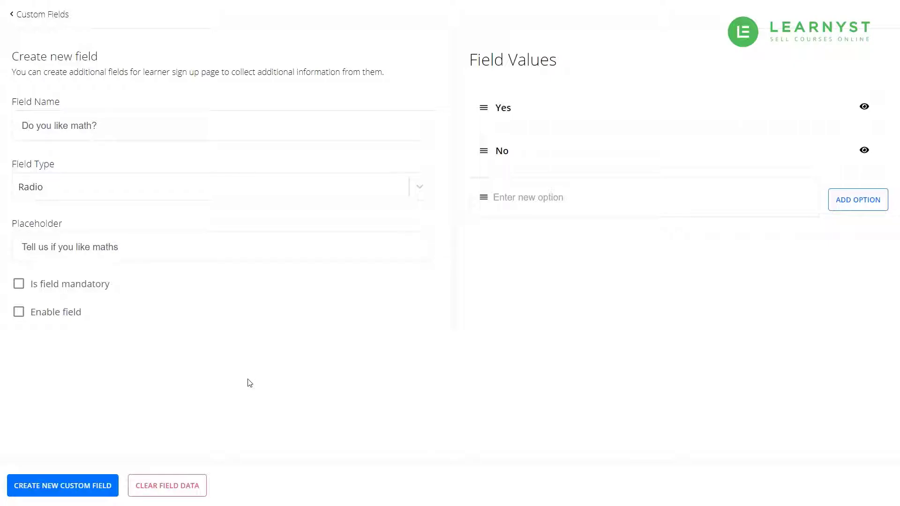
left_click(86, 285)
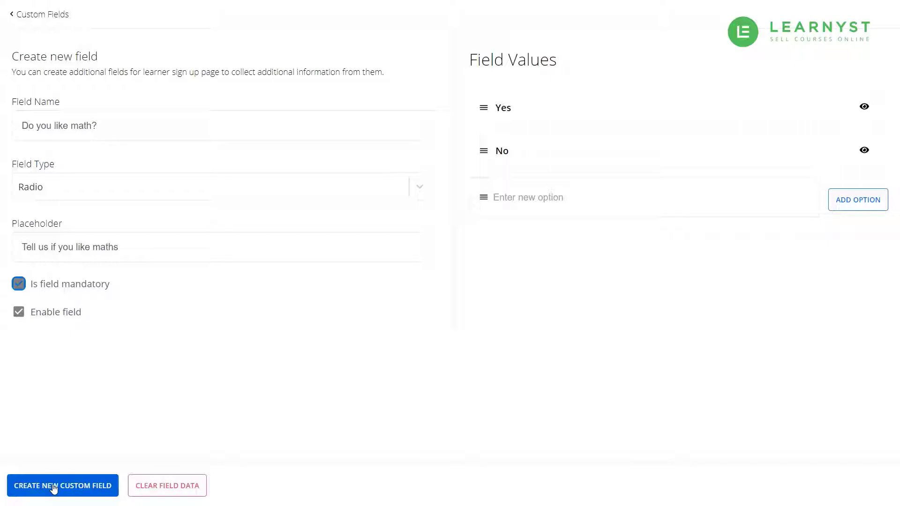
left_click(54, 487)
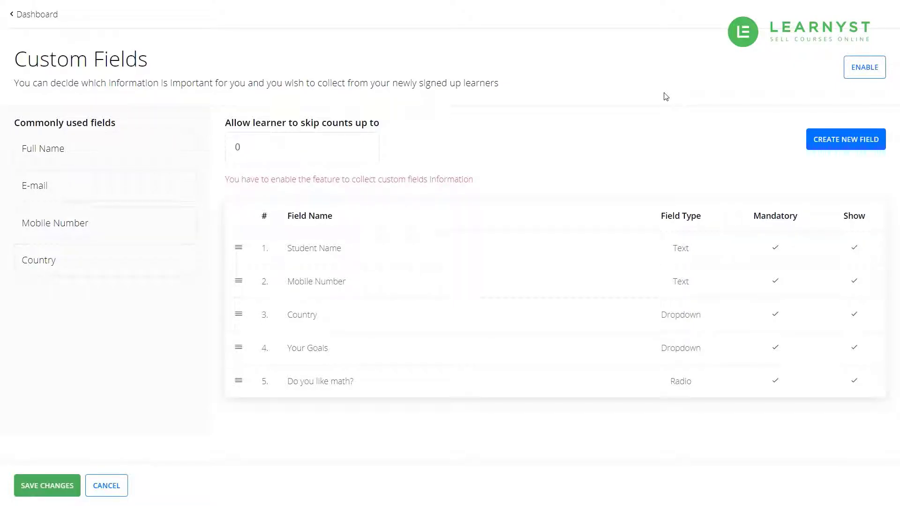
Start a new Date field named Date of birth.
left_click(839, 140)
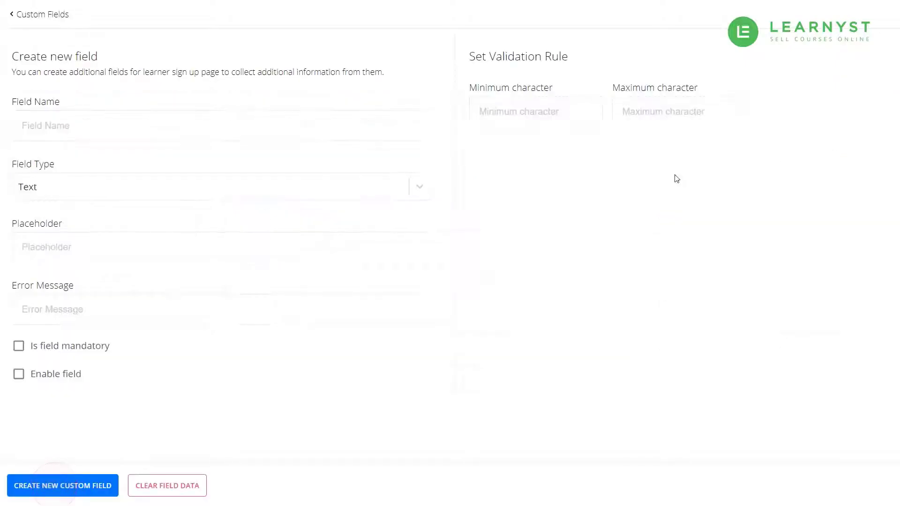
left_click(331, 126)
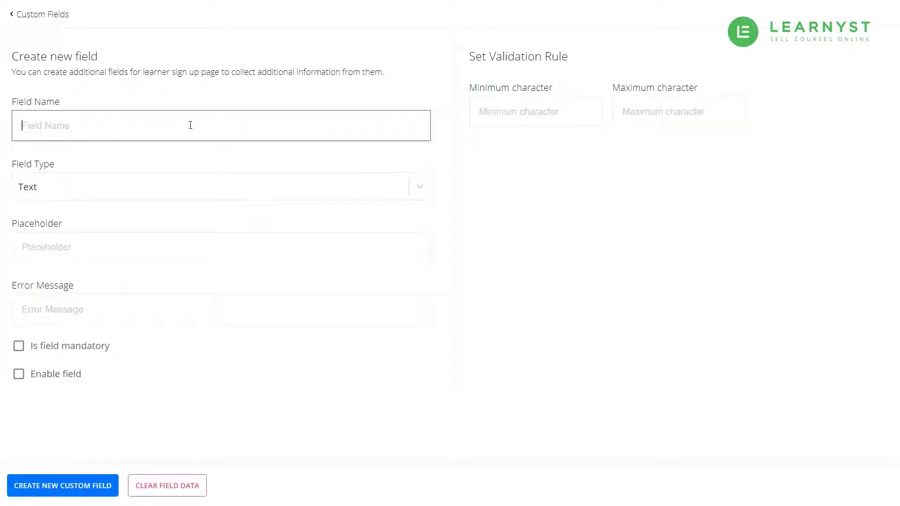
type("Date of birth")
key("Tab")
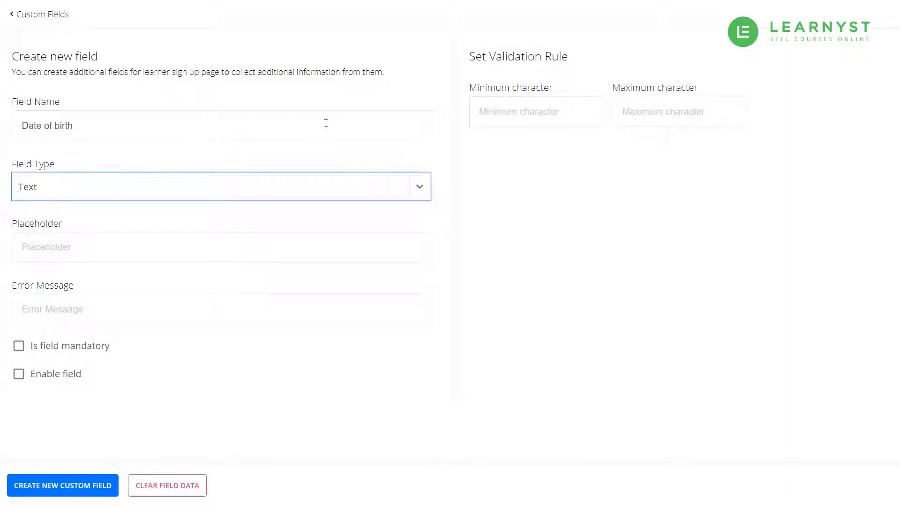
left_click(419, 185)
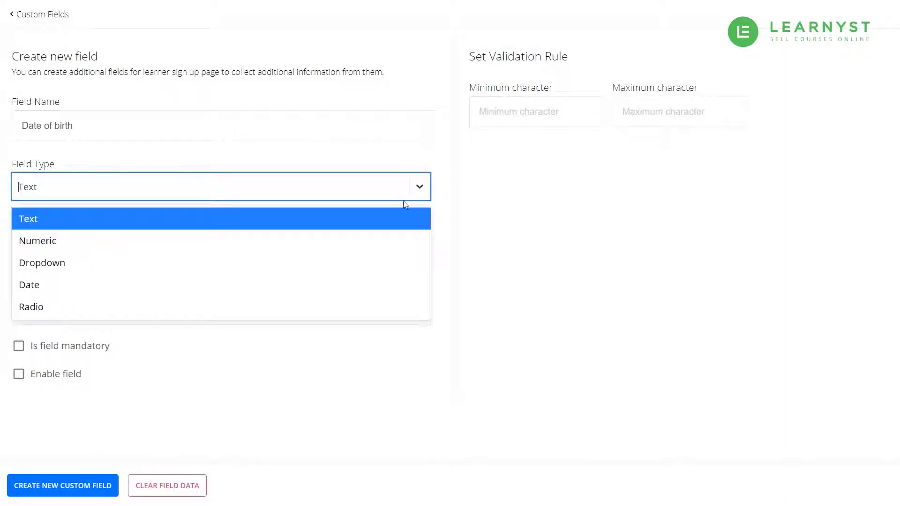
left_click(368, 280)
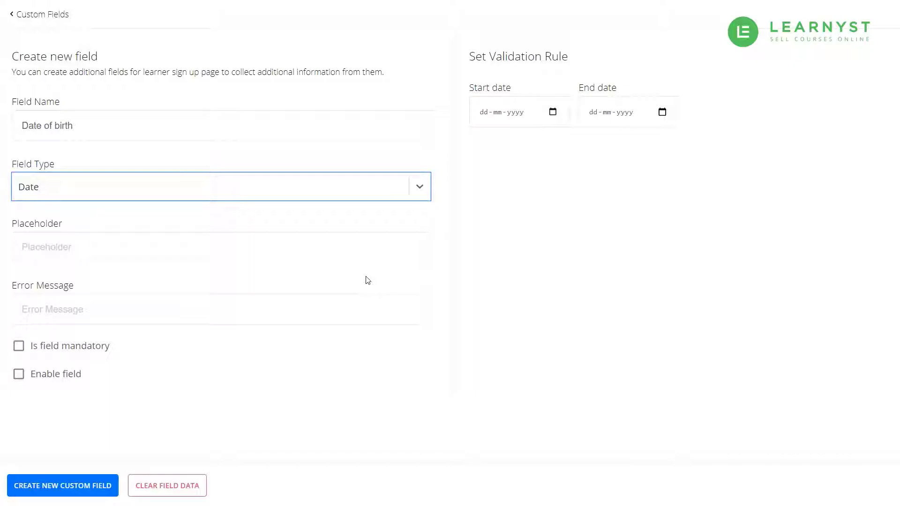
Limit dates to 01-01-2005 through 01-01-2121 with placeholder 'Please enter your date of birth'.
left_click(485, 114)
type("01-01-0")
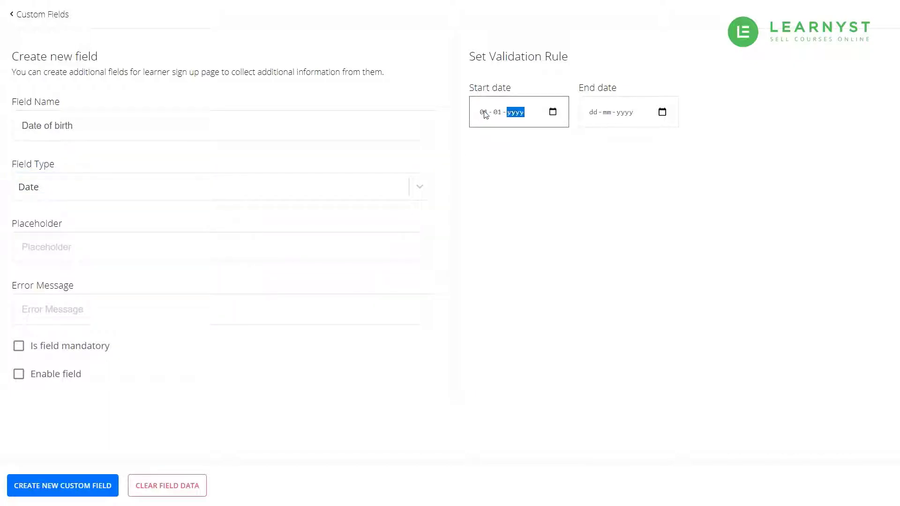
type("2005")
key("Tab")
type("01012121")
key("Tab")
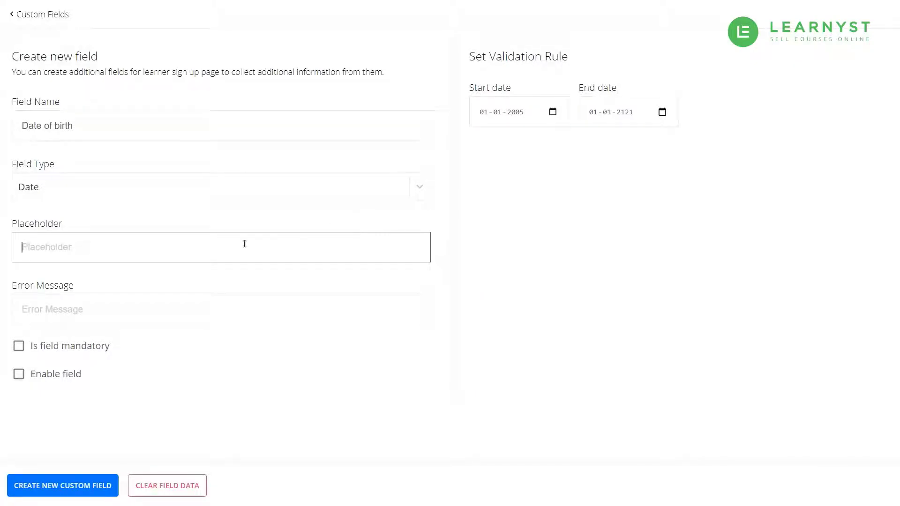
type("Please enter your date of birth")
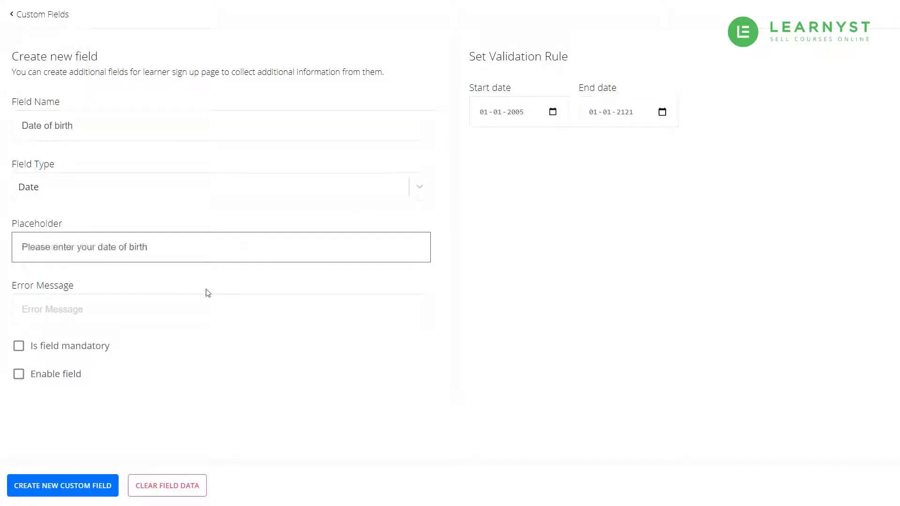
Set the error message 'Please enter your date of birth', enable the field, and create it.
left_click(189, 309)
type("Please enter your date of birth")
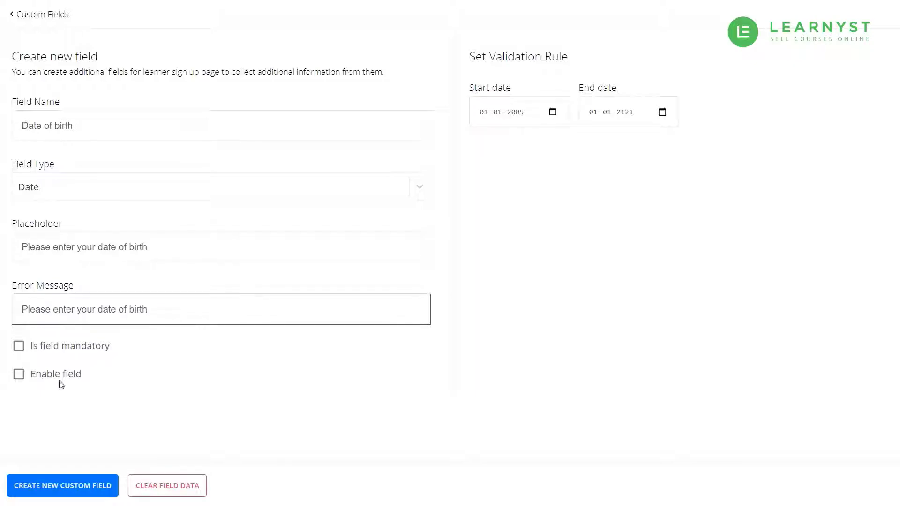
left_click(61, 377)
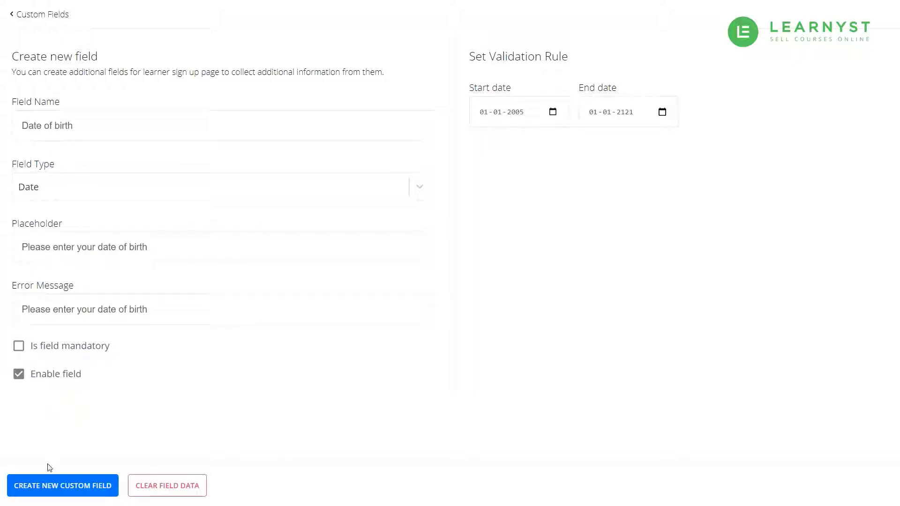
left_click(47, 491)
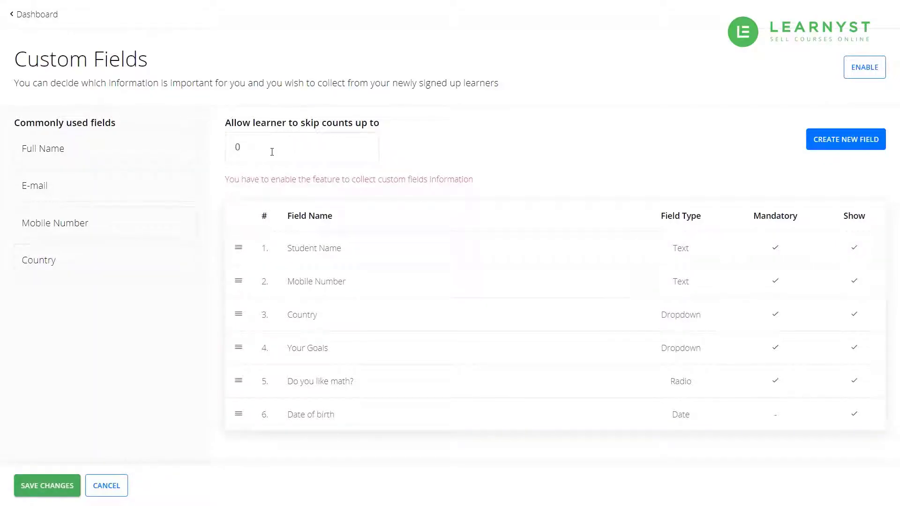
Save the fields, keep skip count at 0, move Date of birth up, and enable collection.
left_click(53, 489)
left_click(272, 151)
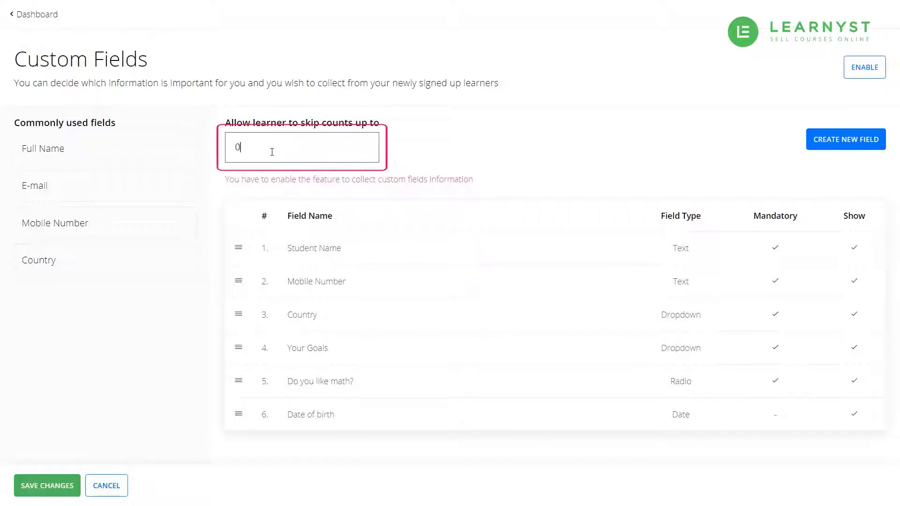
left_click(423, 150)
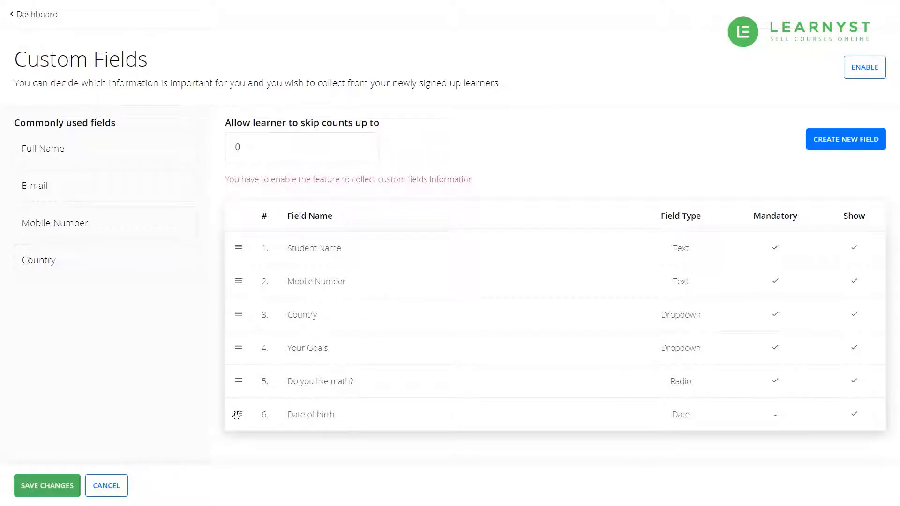
left_click_drag(237, 414, 237, 347)
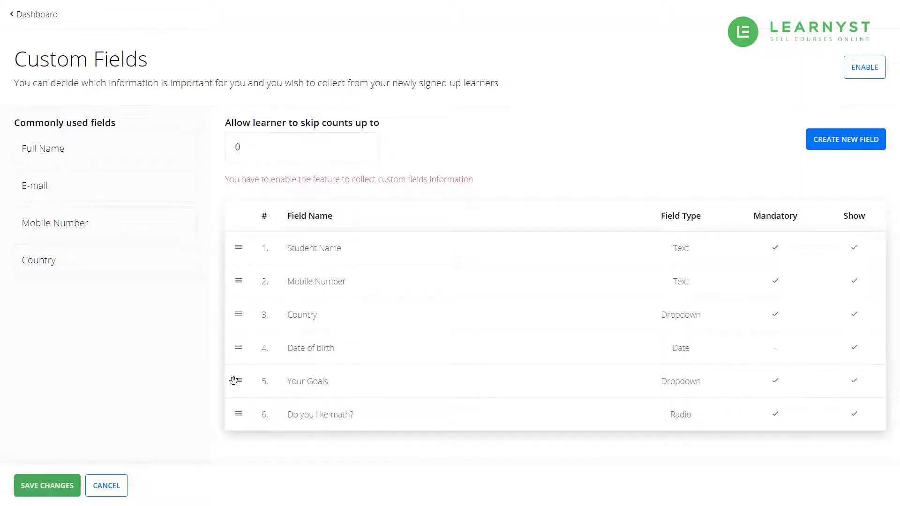
left_click(852, 74)
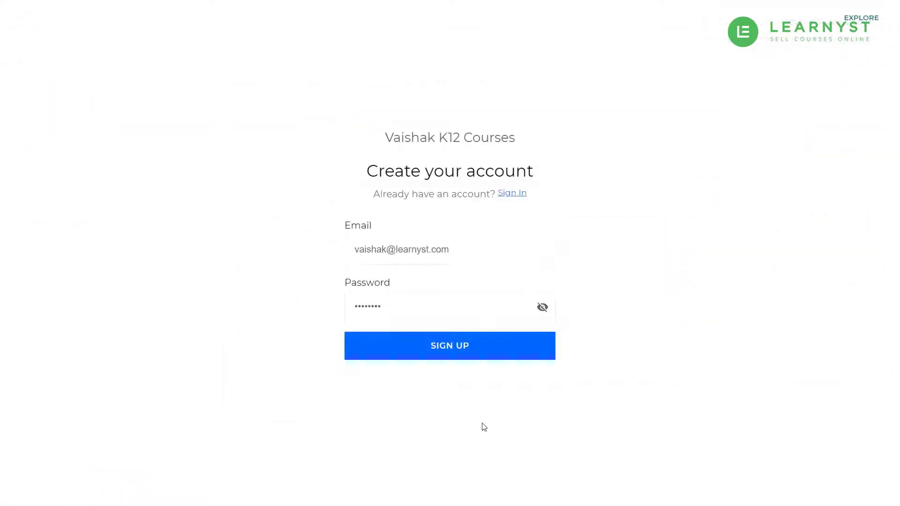
Sign up as a learner, entering the student's name, mobile number and India as country.
left_click(480, 359)
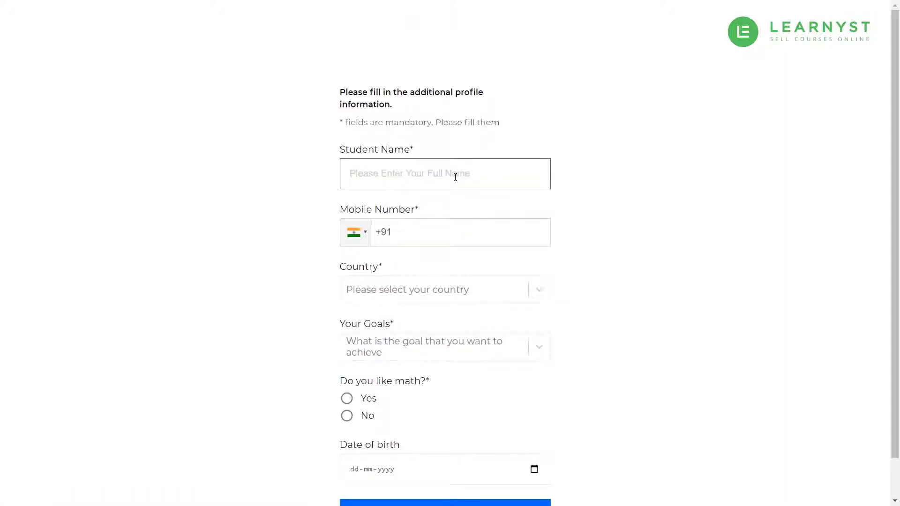
type("Vaishak S")
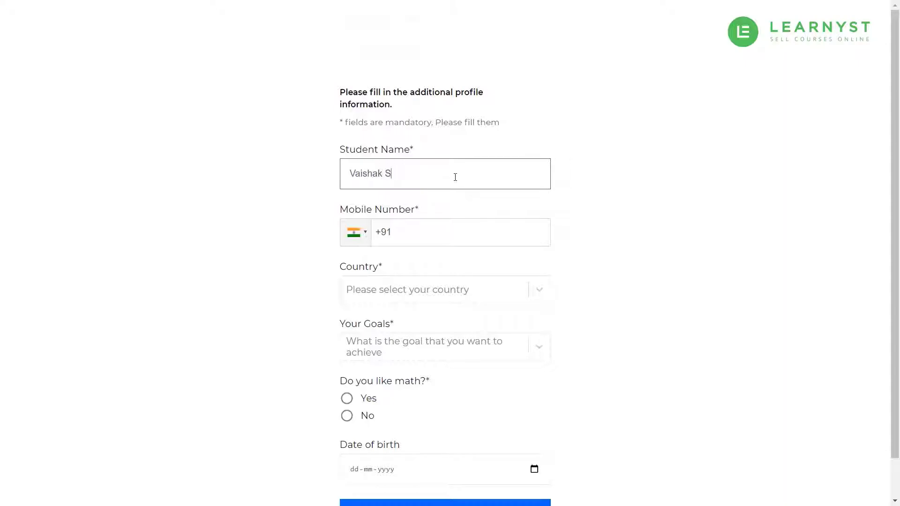
key("Tab")
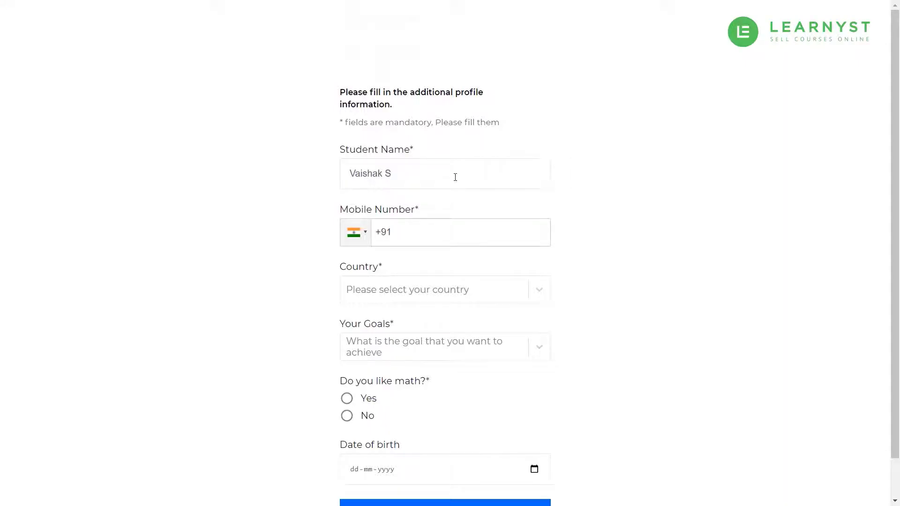
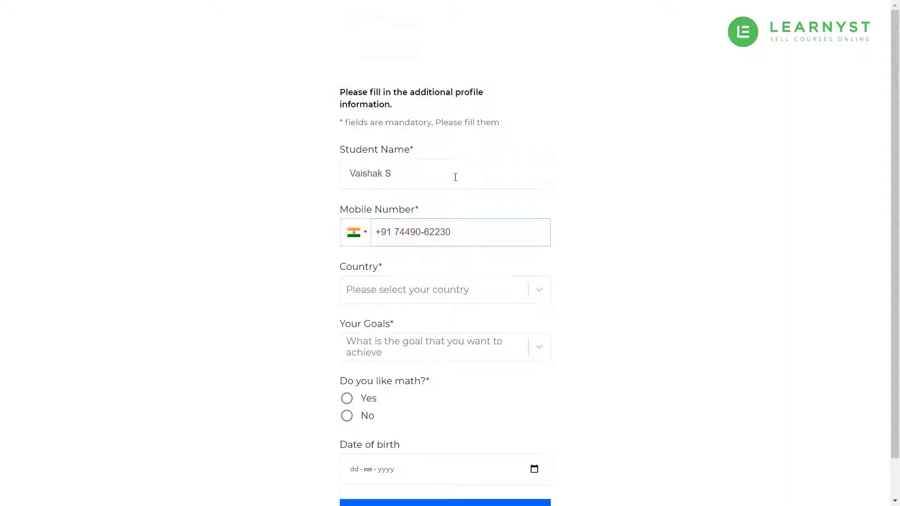
left_click(430, 290)
type("Ind")
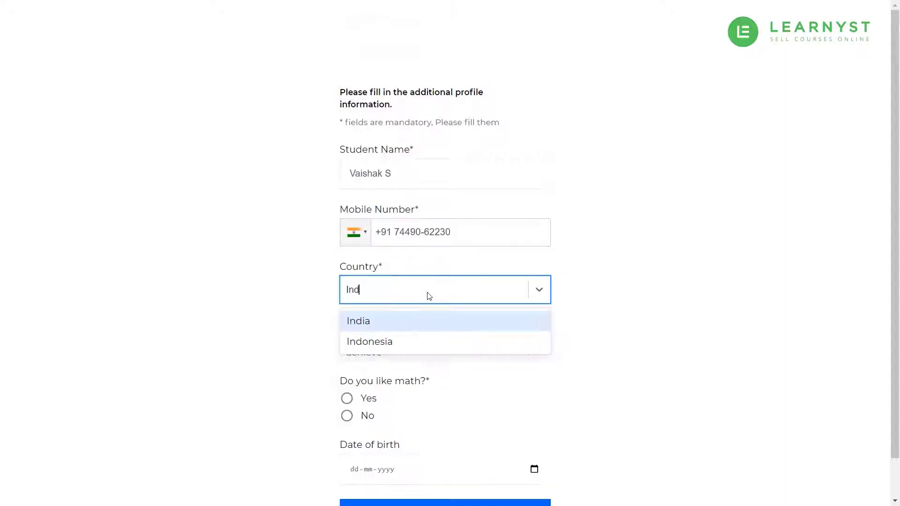
type("i")
left_click(403, 319)
Choose goal 'Get 90% in maths board exam', marks 82, Yes, birth date 01-01-2005, and submit.
left_click(451, 349)
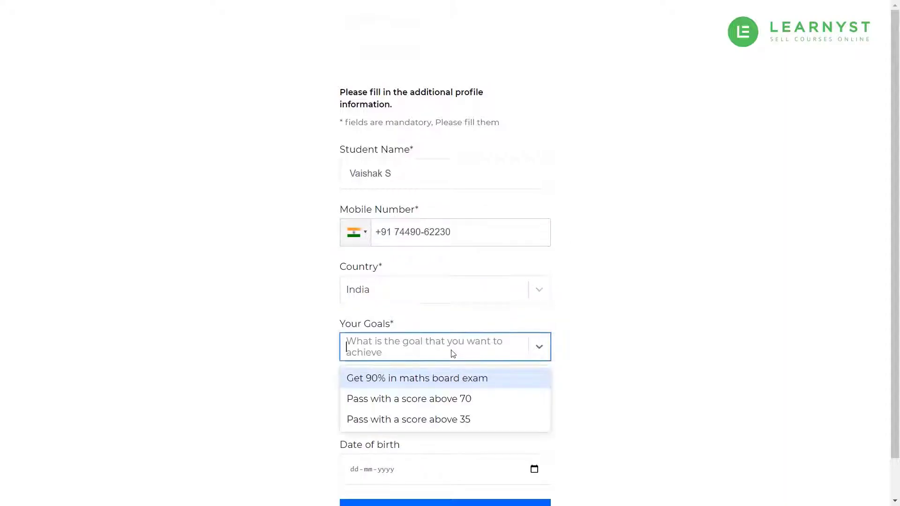
left_click(438, 378)
left_click(418, 402)
type("8")
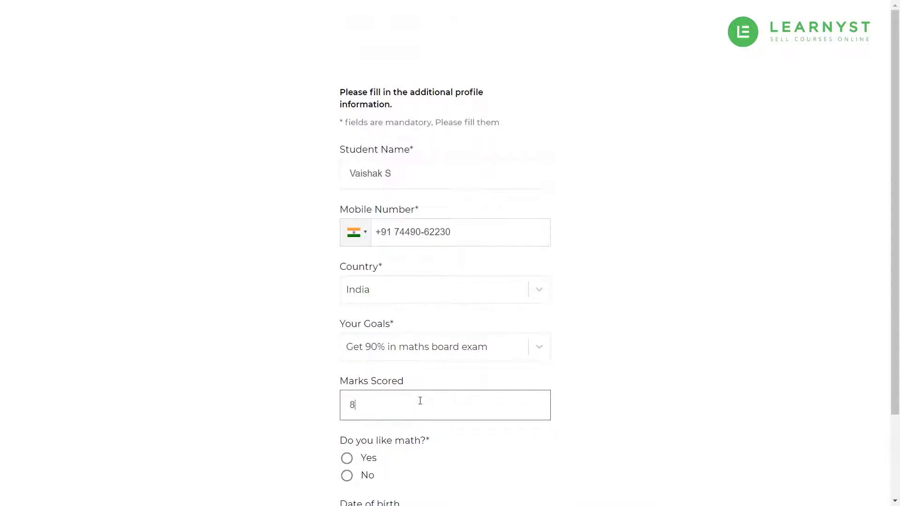
type("2")
scroll(372, 363, "down", 2)
left_click(364, 362)
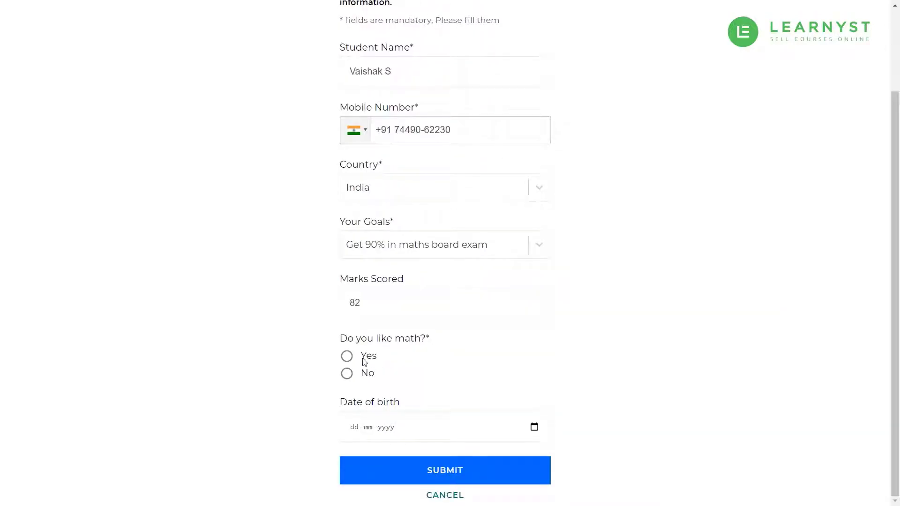
left_click(364, 362)
left_click(361, 428)
type("01-01-")
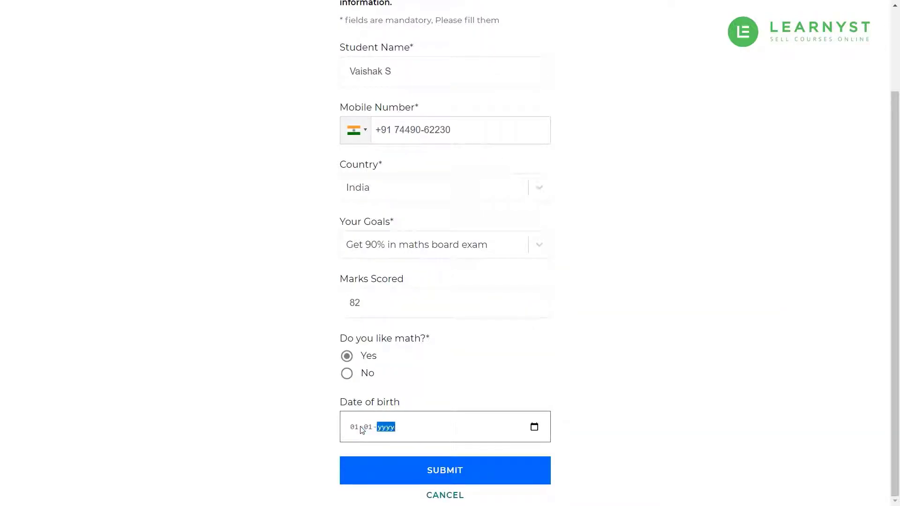
type("2005")
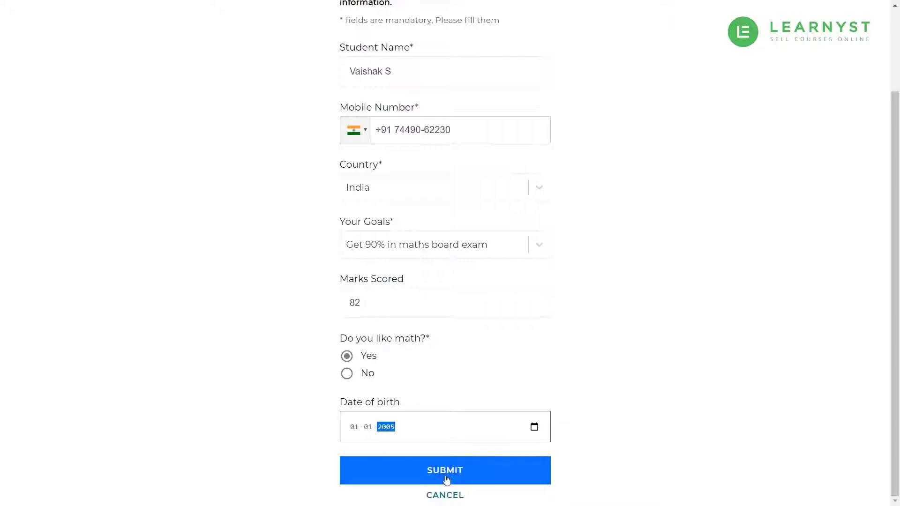
left_click(447, 476)
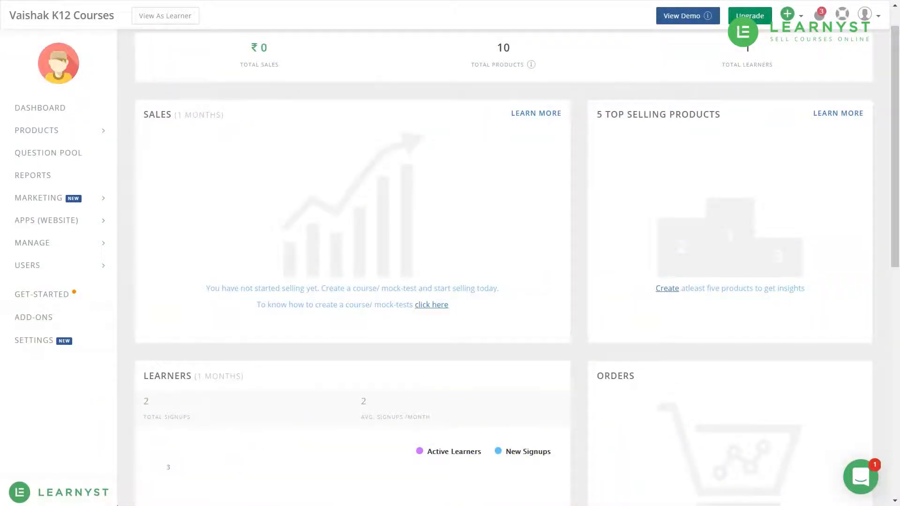
Open the Learners report under Reports, review its visible columns, and export the learner data.
left_click(77, 177)
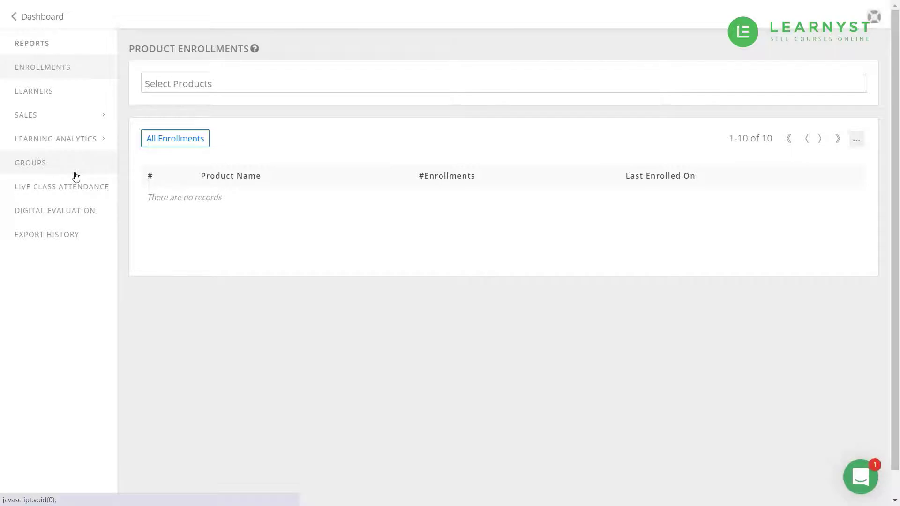
left_click(82, 92)
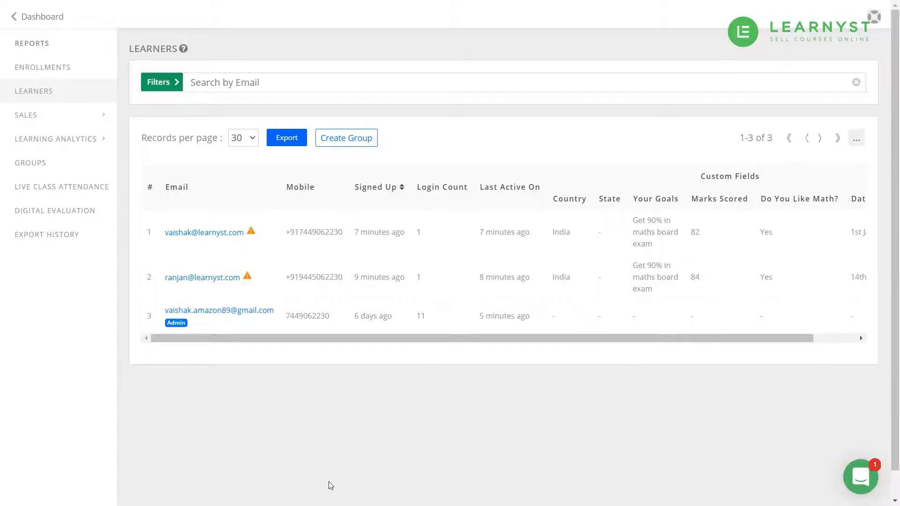
left_click(857, 138)
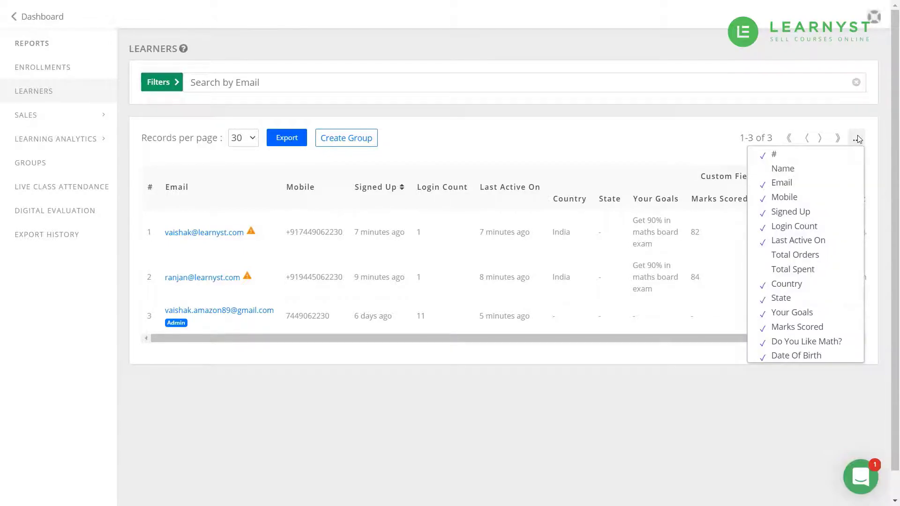
left_click(857, 139)
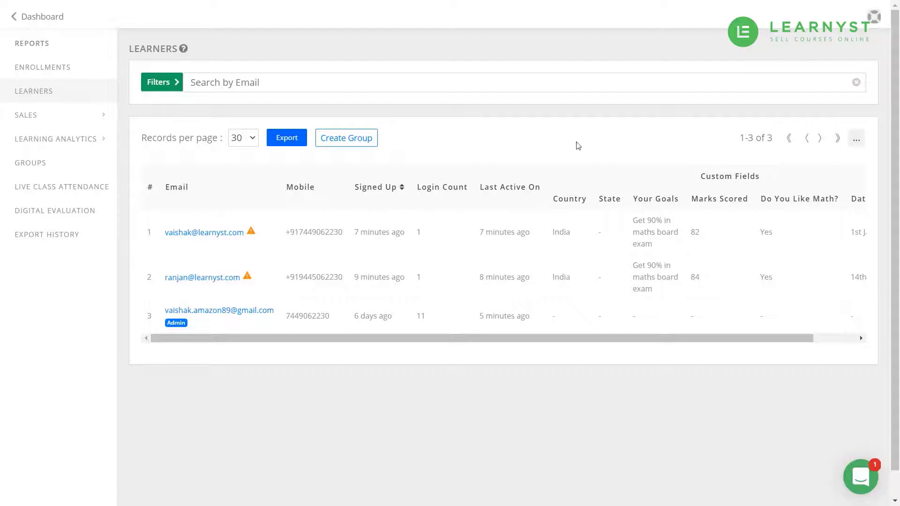
left_click(288, 137)
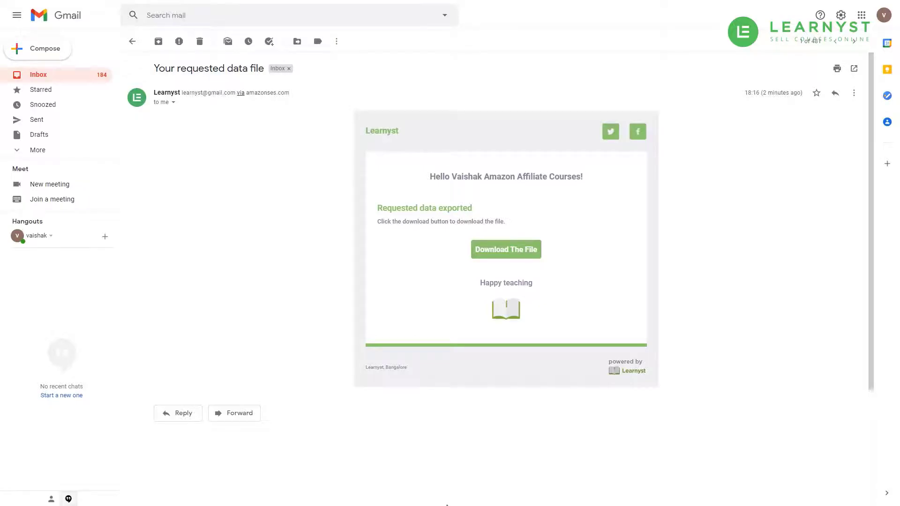
Download the exported learner report .xlsx from the 'Your requested data file' email.
left_click(505, 251)
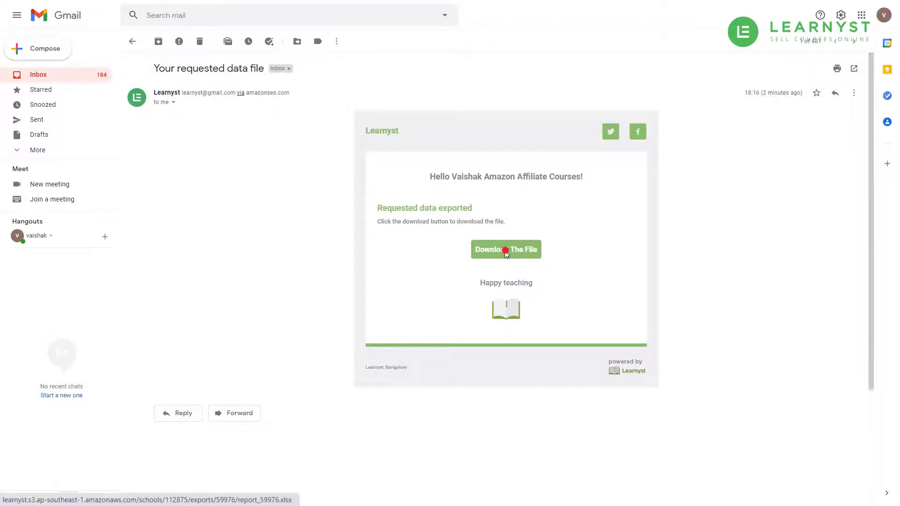